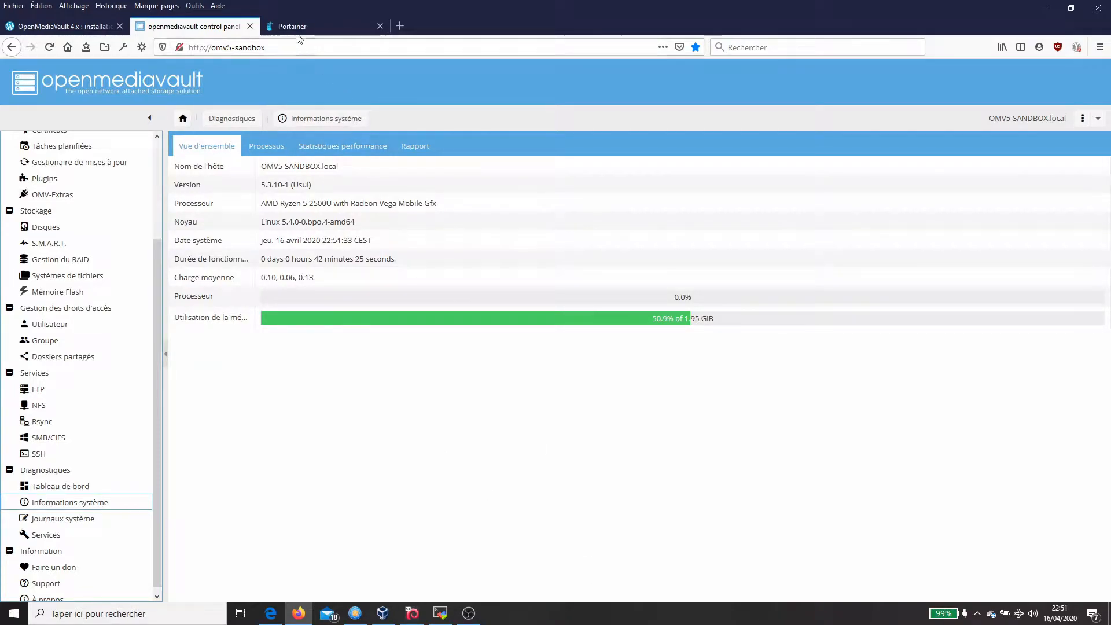
# - Switch to Portainer and start creating a new container from the container list
pyautogui.click(269, 28)
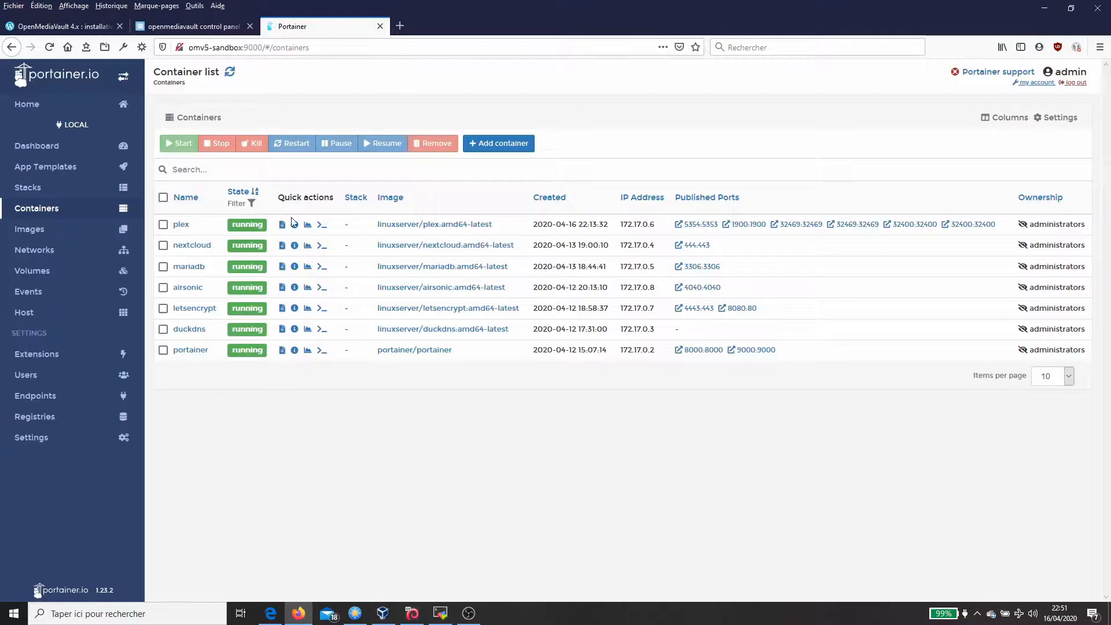
pyautogui.click(505, 147)
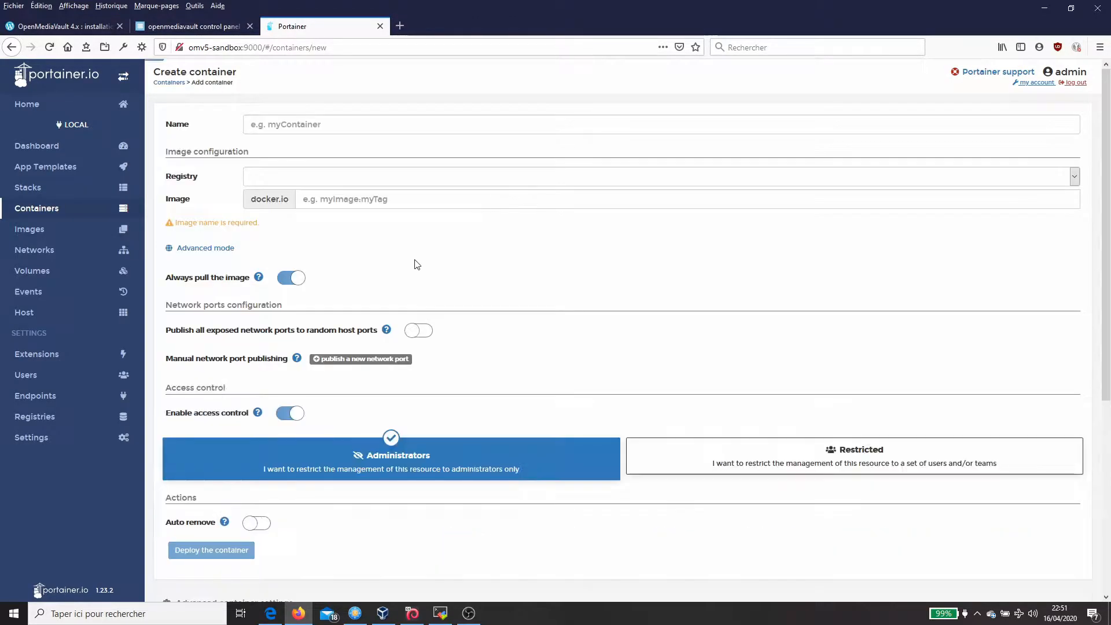
pyautogui.click(367, 127)
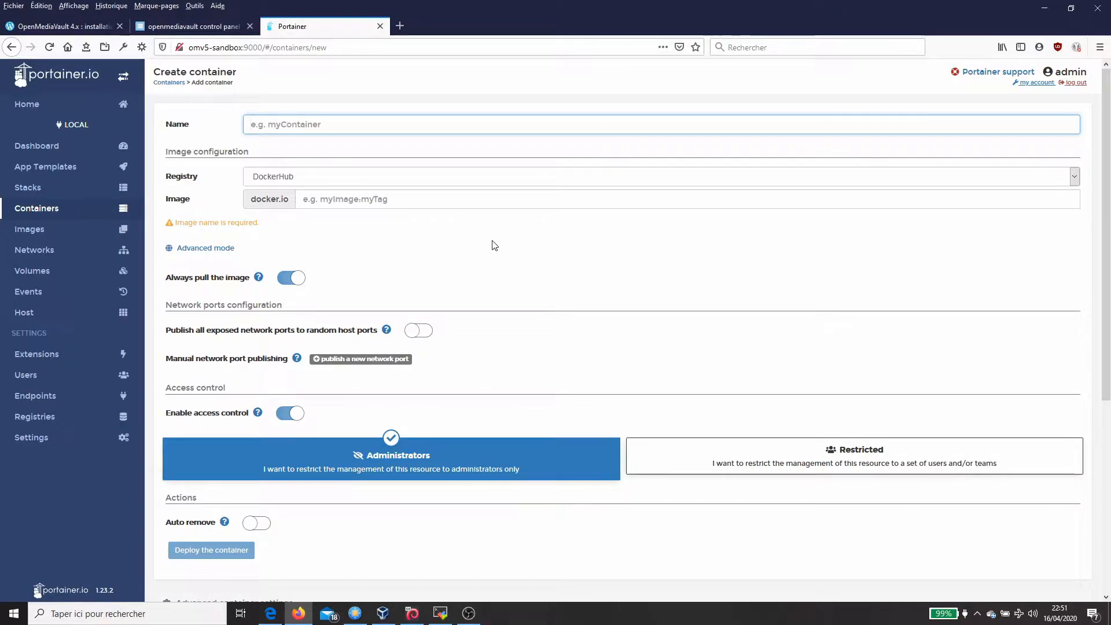
# - Bring up the itzg/minecraft-server Docker Hub page in Edge and arrange it side by side with the Portainer window
pyautogui.click(273, 615)
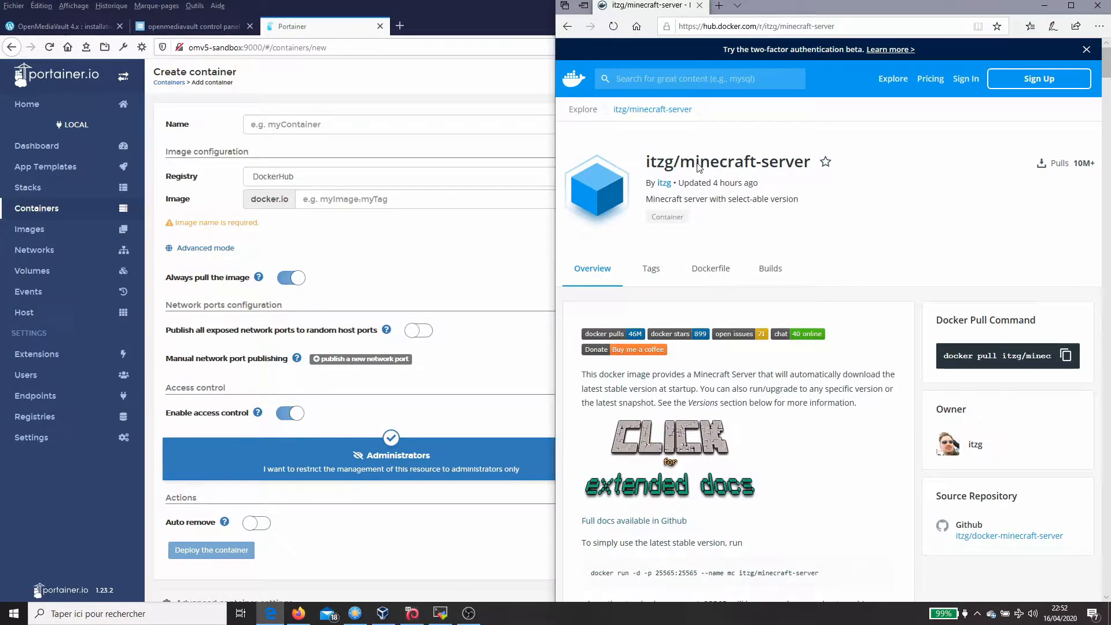
pyautogui.press('super+Left')
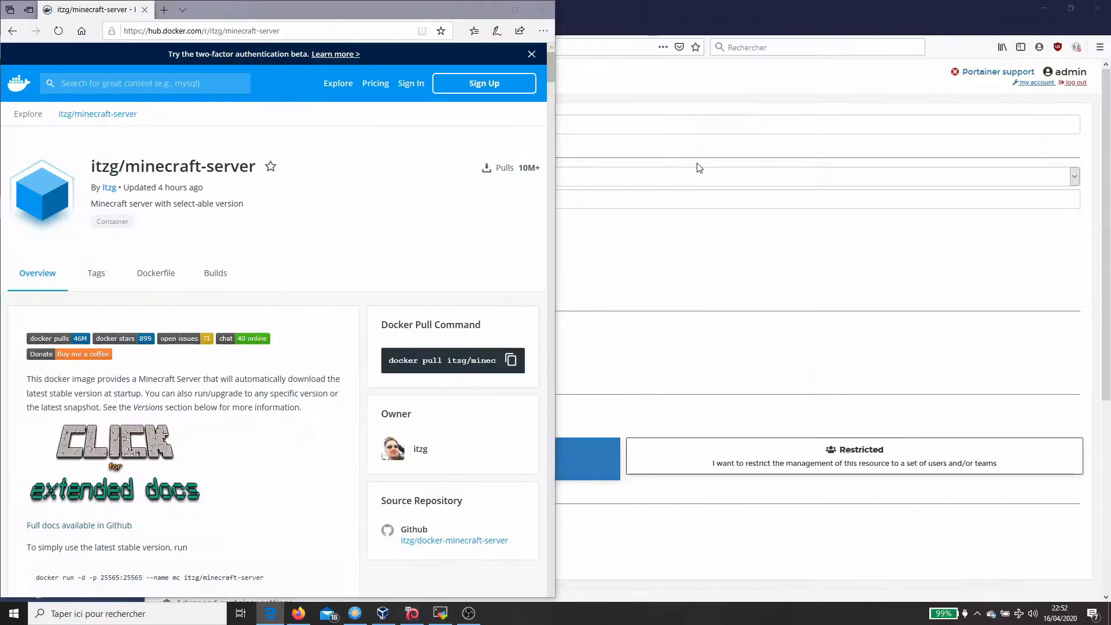
pyautogui.press('super+Right')
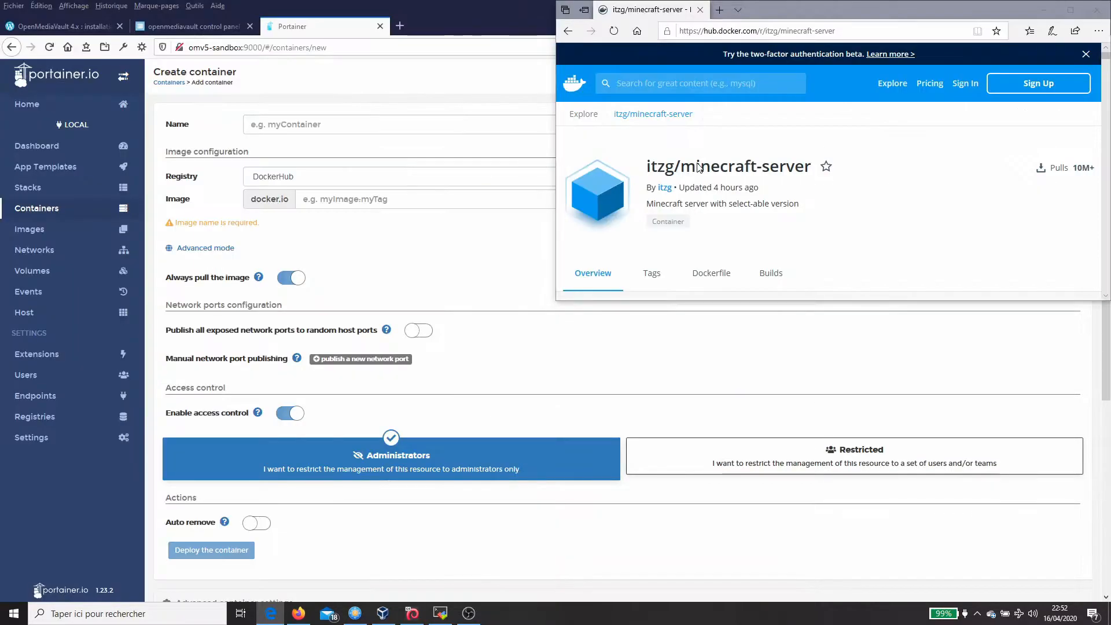
pyautogui.press('super+Right')
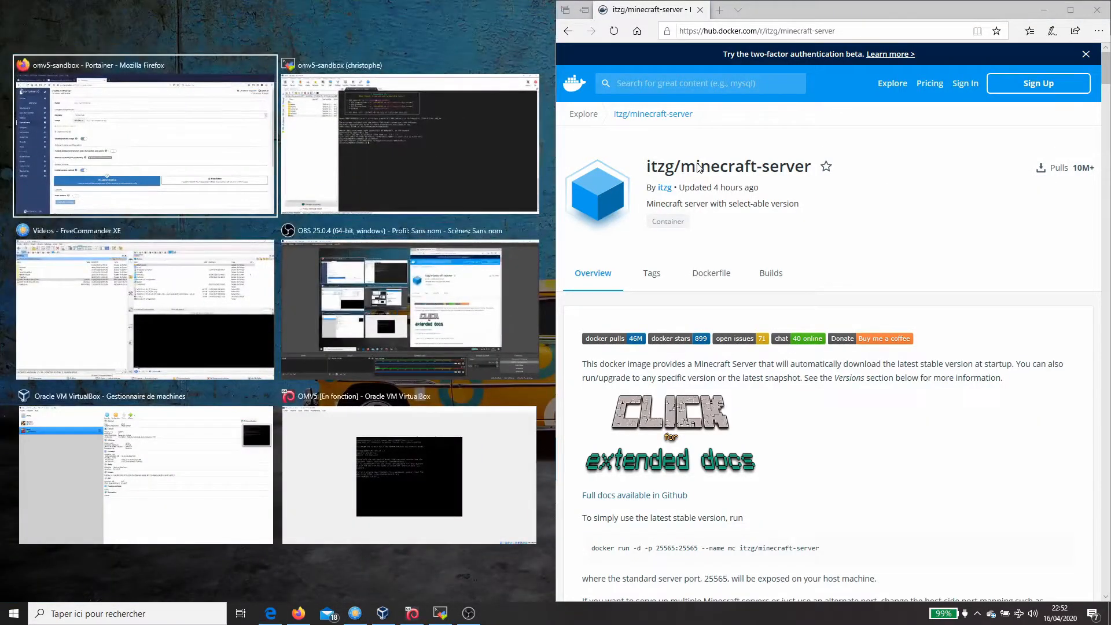
pyautogui.click(243, 191)
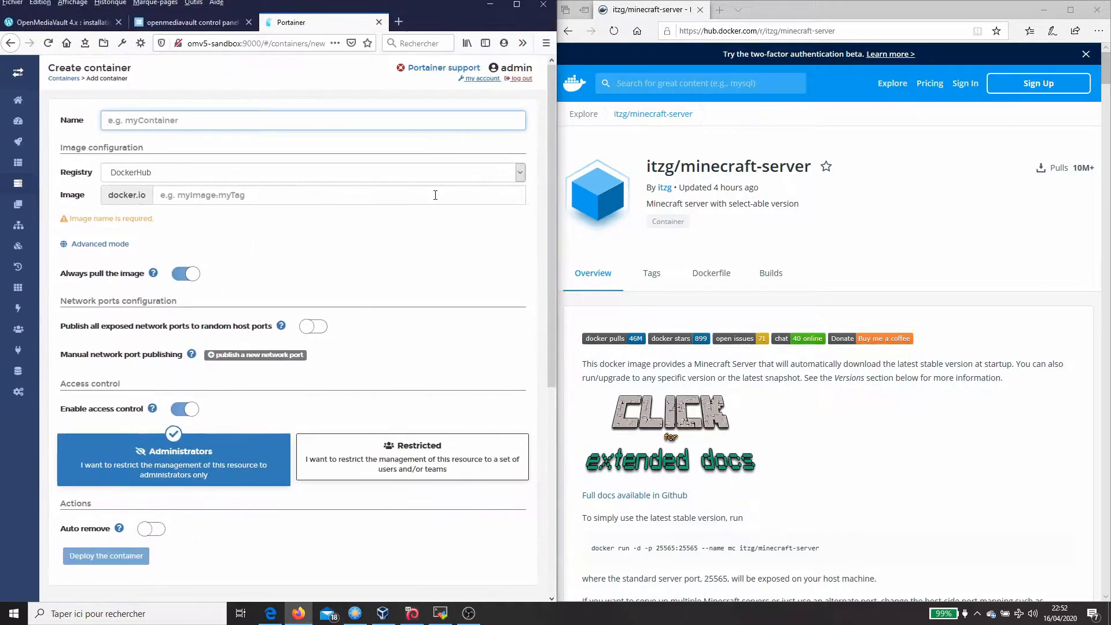
# - Open the image's full GitHub documentation and find the docker-compose.yml example for the minecraft service
pyautogui.scroll(-15, 723, 399)
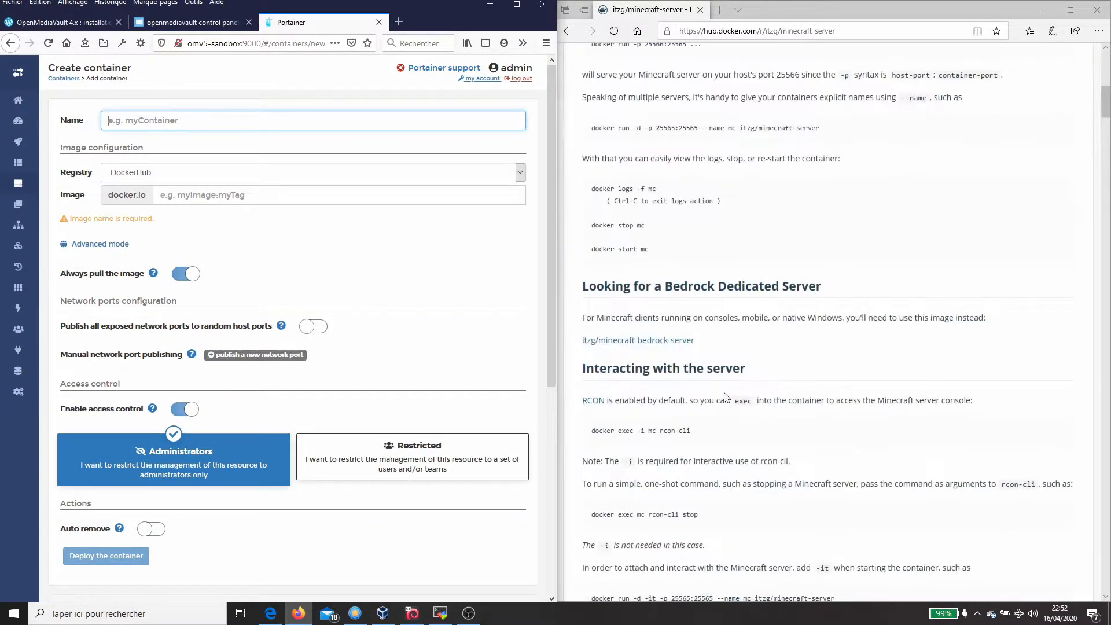
pyautogui.scroll(15, 719, 327)
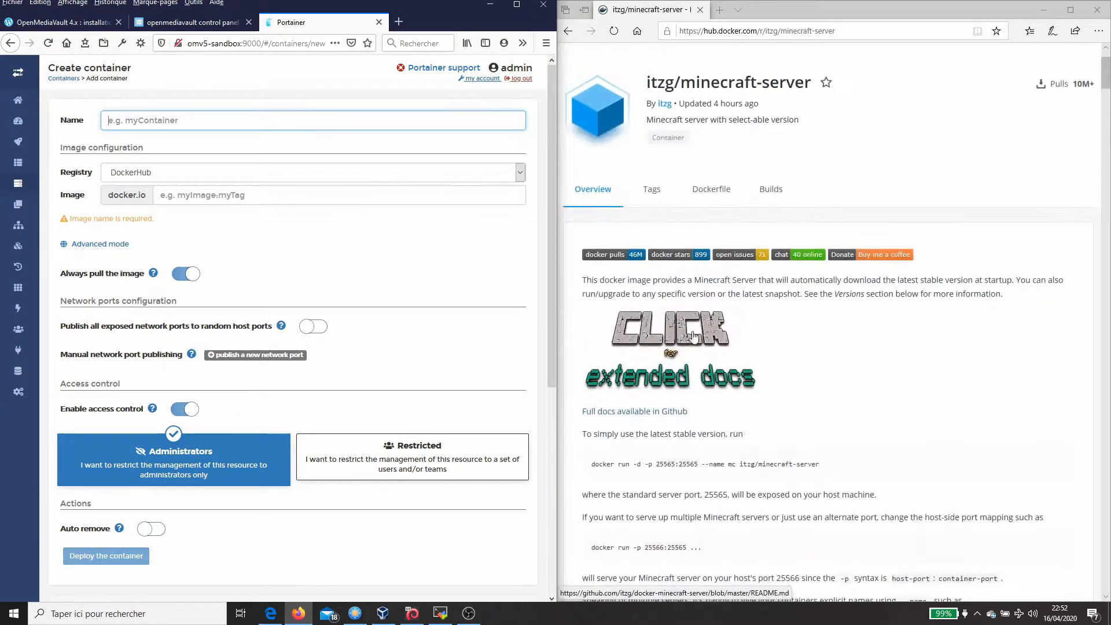
pyautogui.click(671, 413)
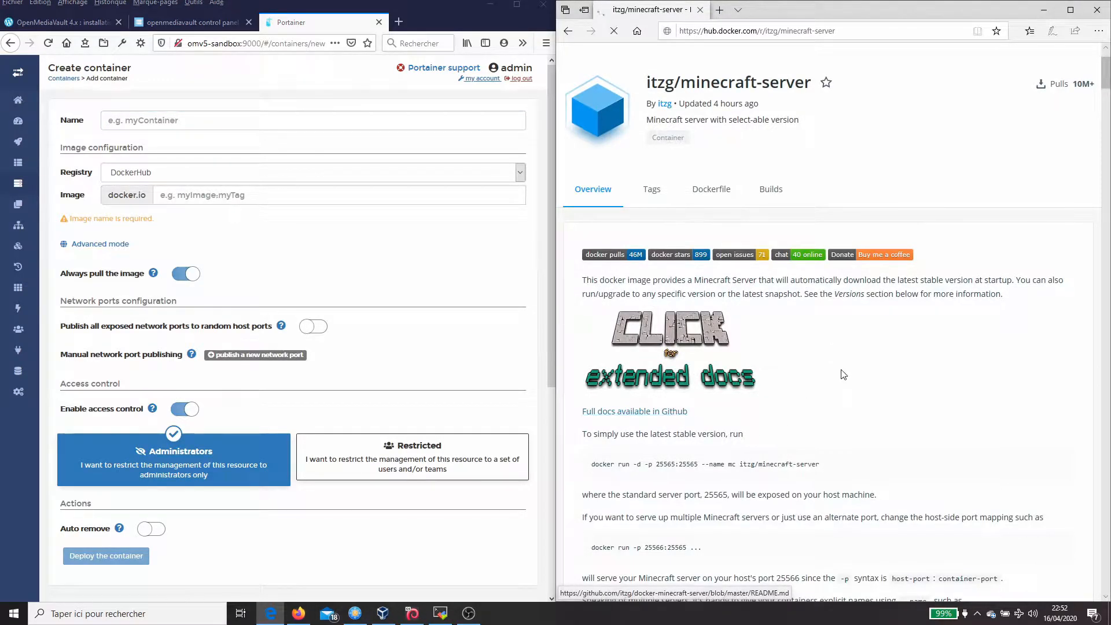
pyautogui.scroll(-7, 875, 373)
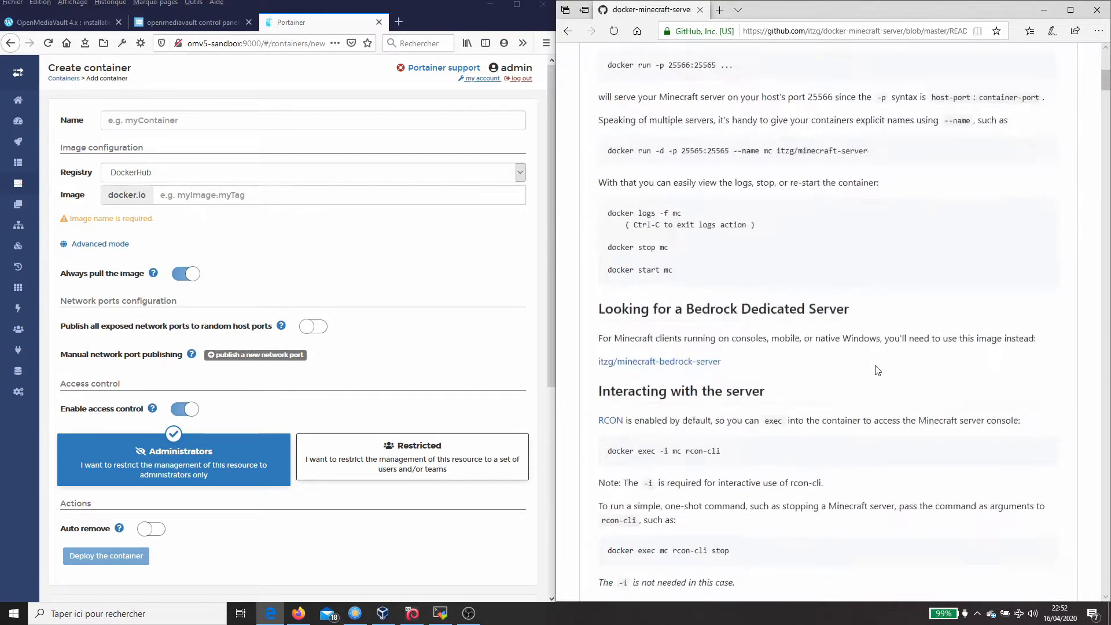
pyautogui.scroll(-20, 868, 356)
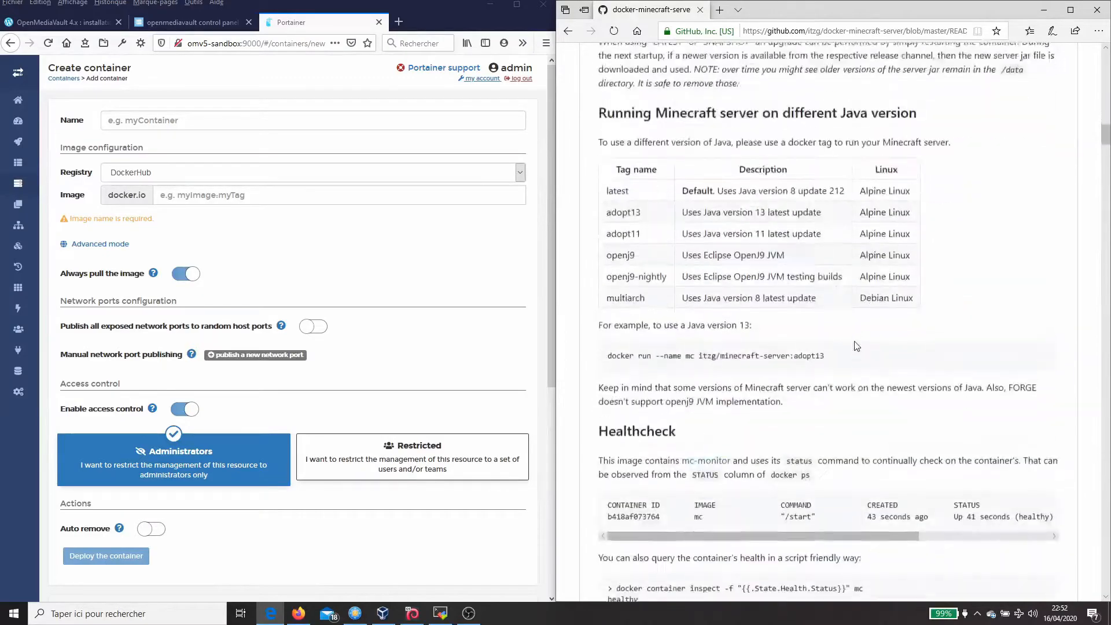
pyautogui.scroll(-20, 857, 344)
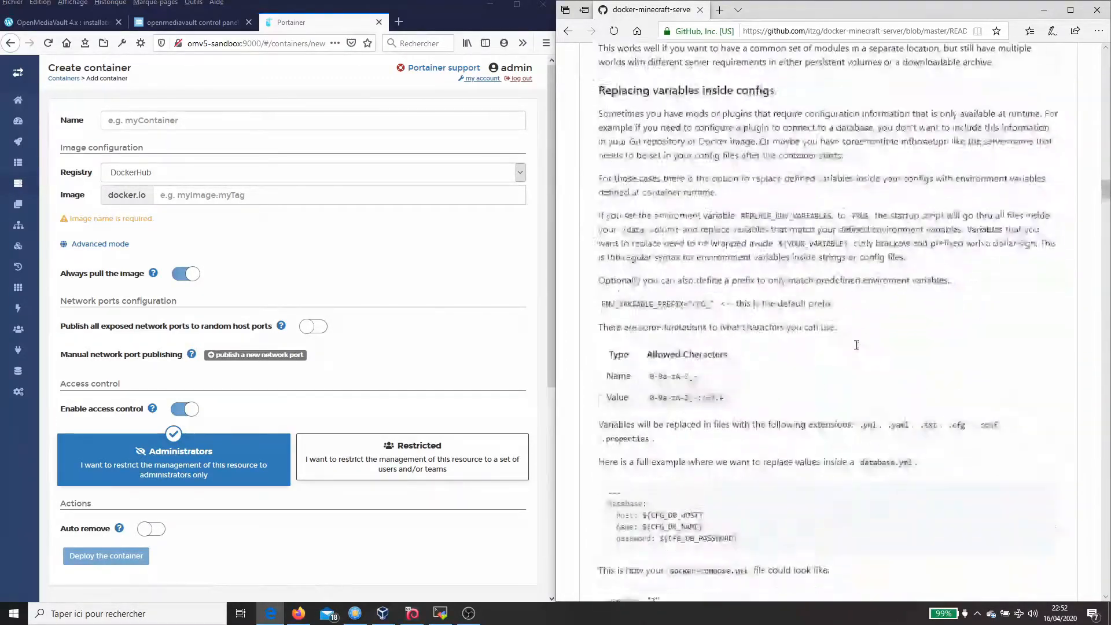
pyautogui.scroll(-2, 857, 345)
pyautogui.scroll(2, 844, 331)
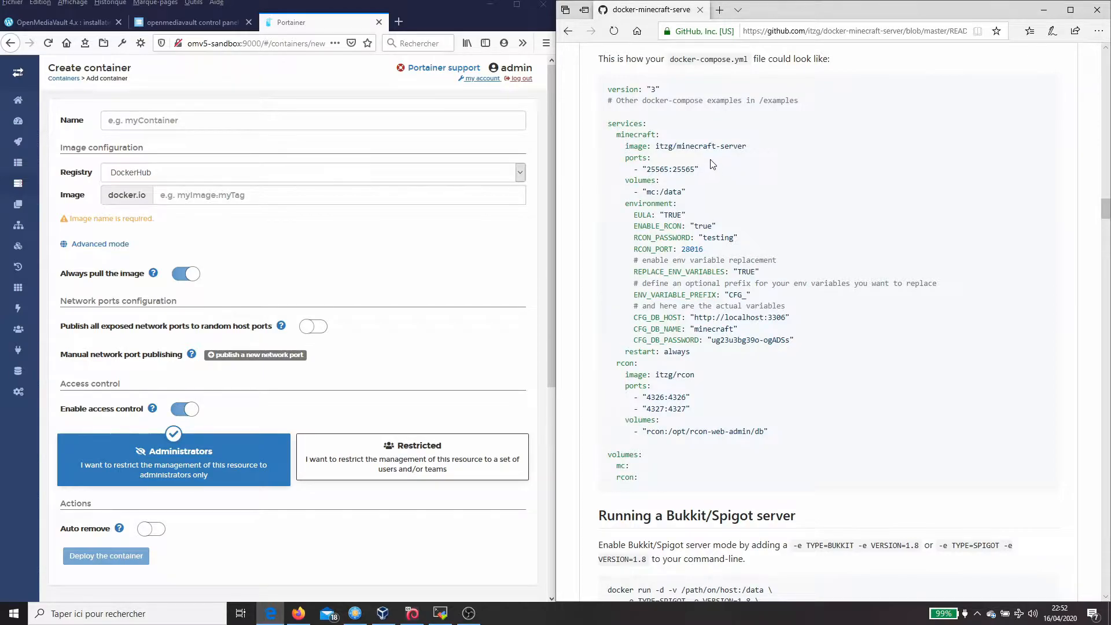
# - Name the new container minecraft, copying the service name from the docker-compose example
pyautogui.doubleClick(649, 136)
pyautogui.hotkey('ctrl', 'c')
pyautogui.click(306, 122)
pyautogui.hotkey('ctrl', 'v')
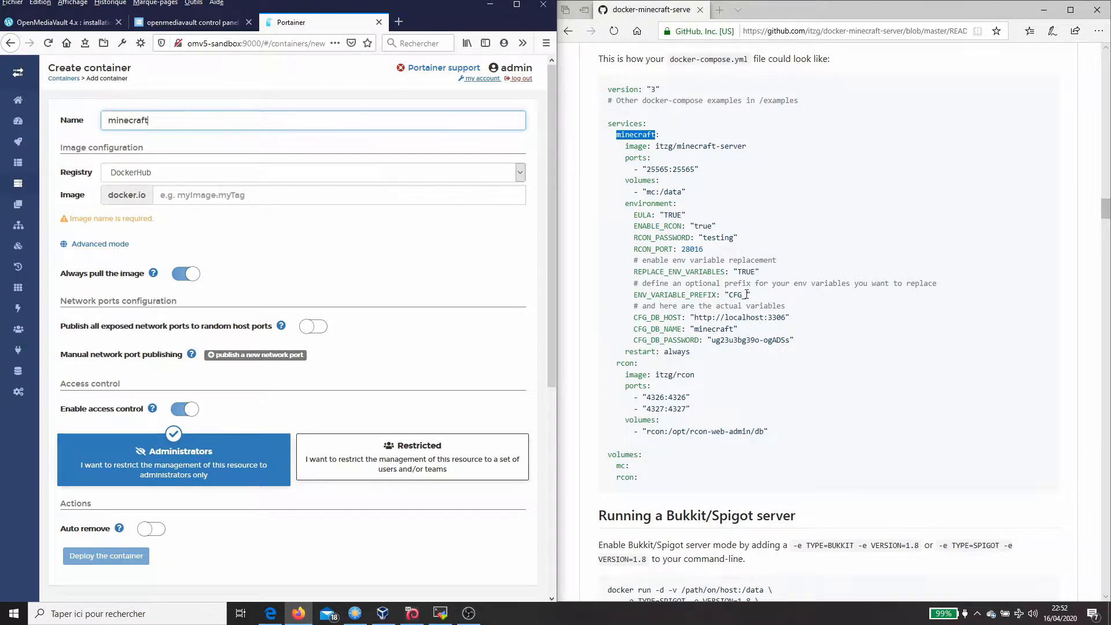
# - Set the container's image to itzg/minecraft-server, copied from the docker-compose example
pyautogui.moveTo(655, 146); pyautogui.dragTo(747, 154)
pyautogui.hotkey('ctrl', 'c')
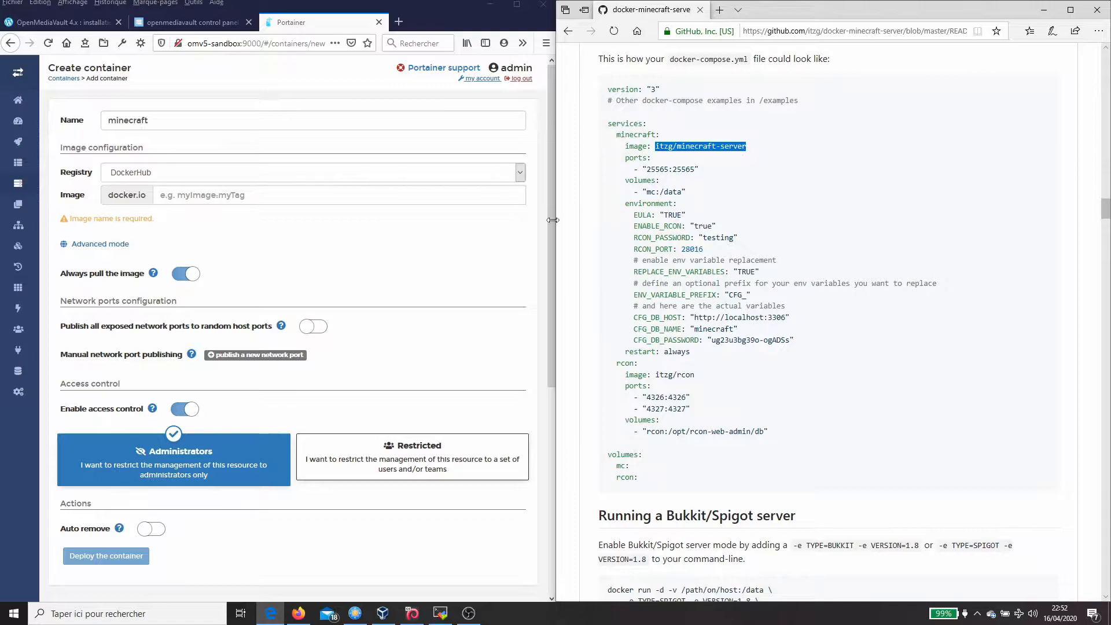
pyautogui.click(282, 193)
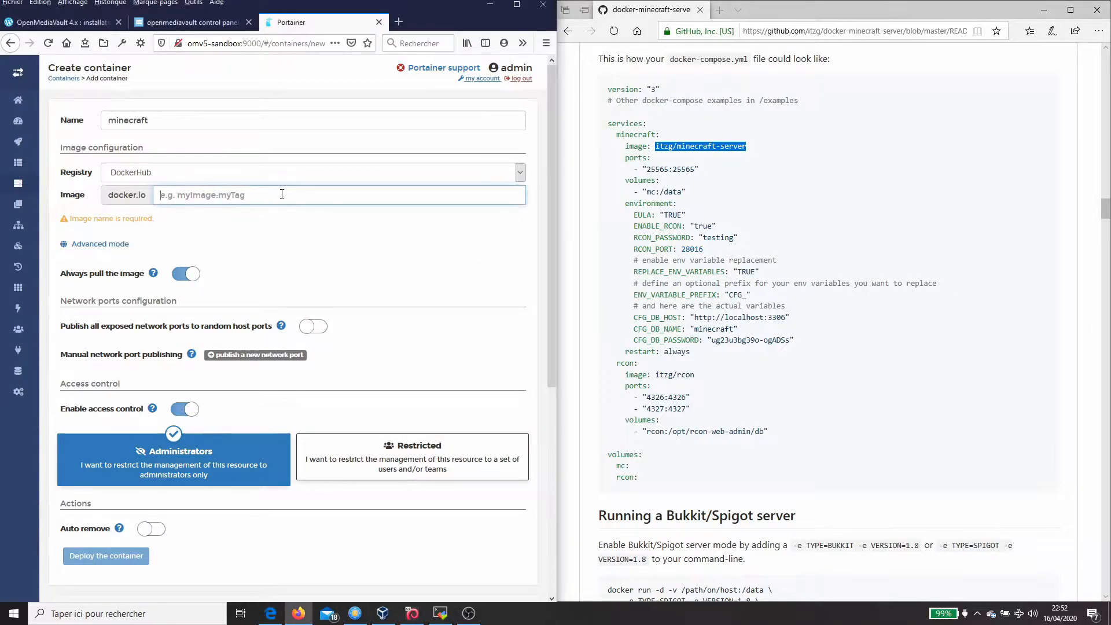
pyautogui.hotkey('ctrl', 'v')
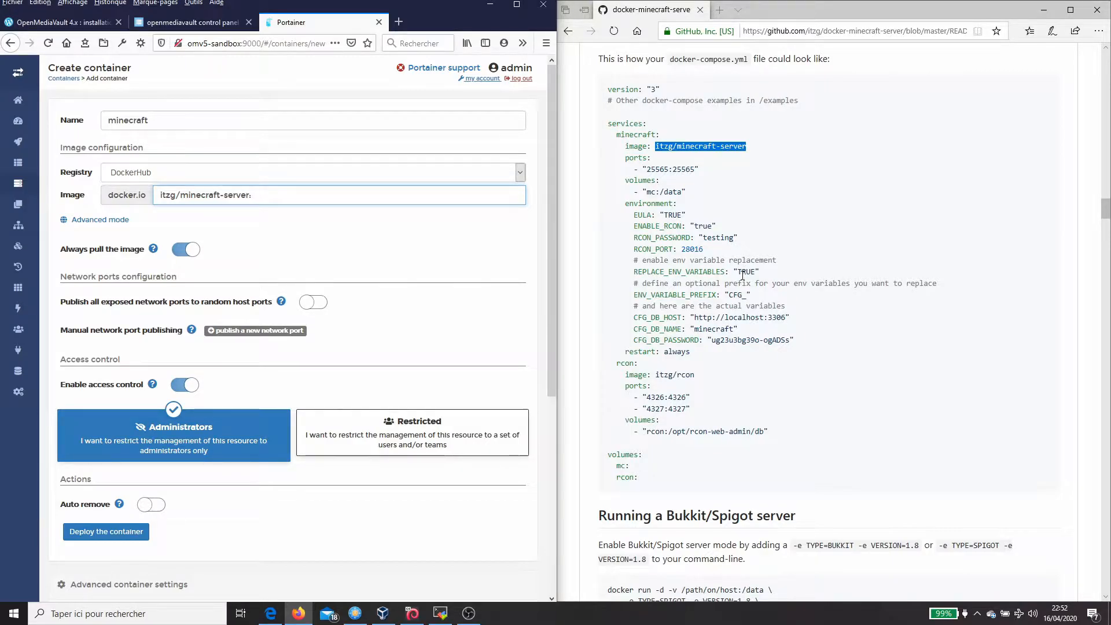
# - Find the Java version tag table in the documentation and add the tag latest to the container's image name
pyautogui.scroll(6, 730, 289)
pyautogui.scroll(12, 730, 297)
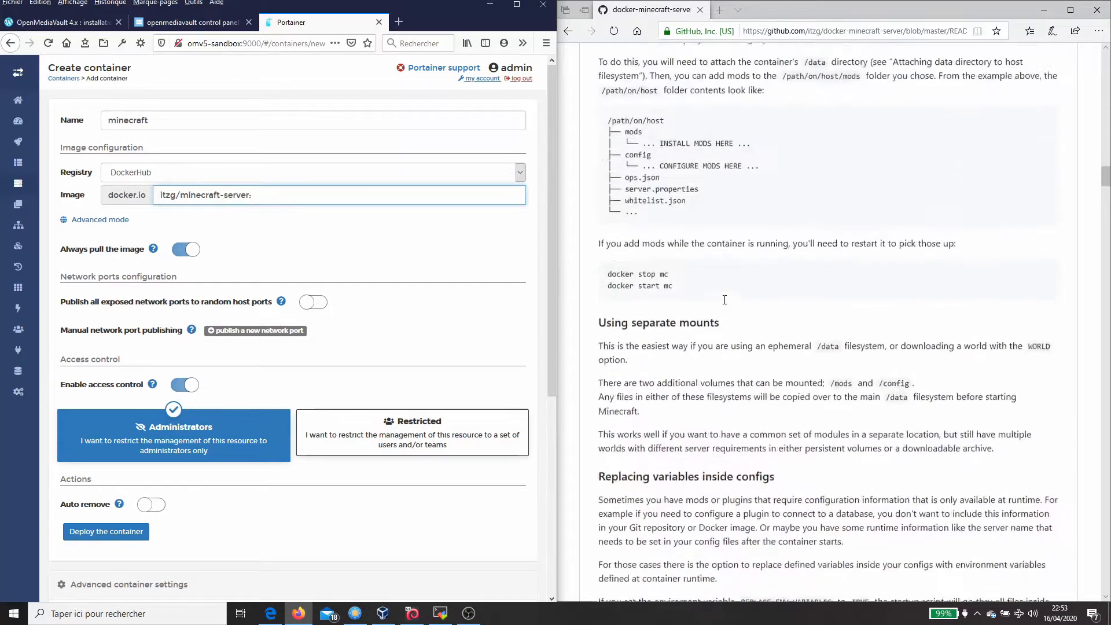
pyautogui.scroll(7, 713, 319)
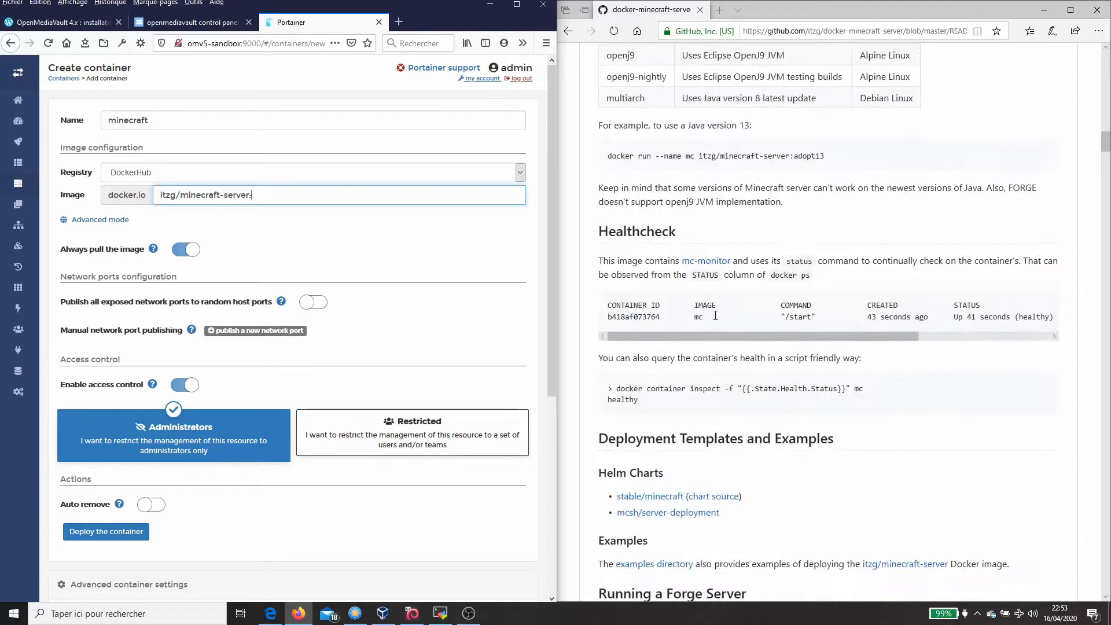
pyautogui.scroll(4, 682, 274)
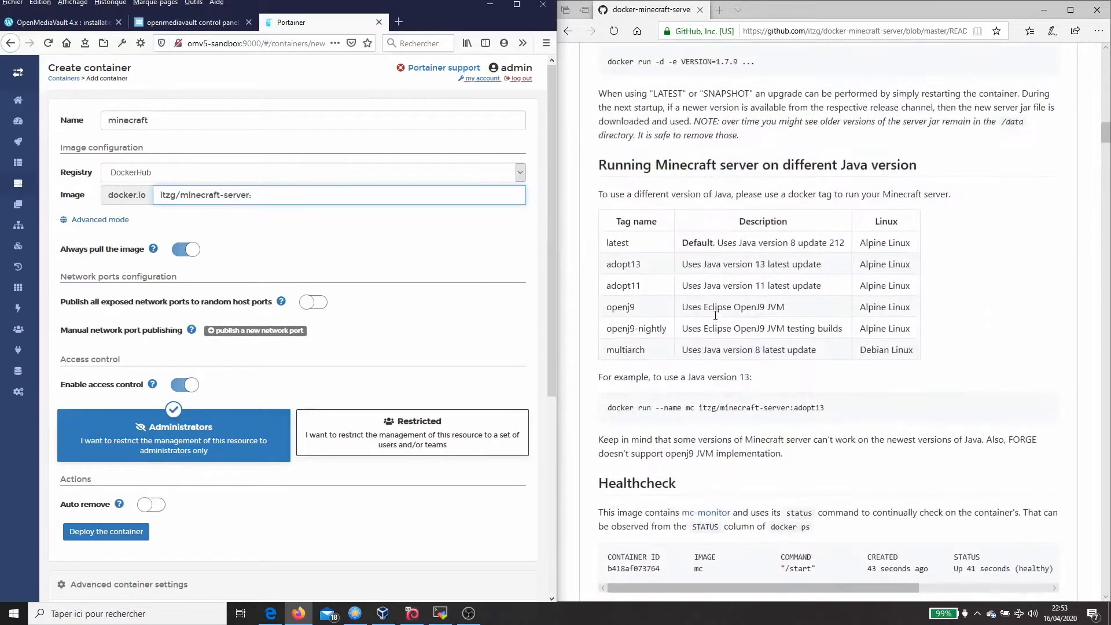
pyautogui.doubleClick(623, 244)
pyautogui.hotkey('ctrl', 'c')
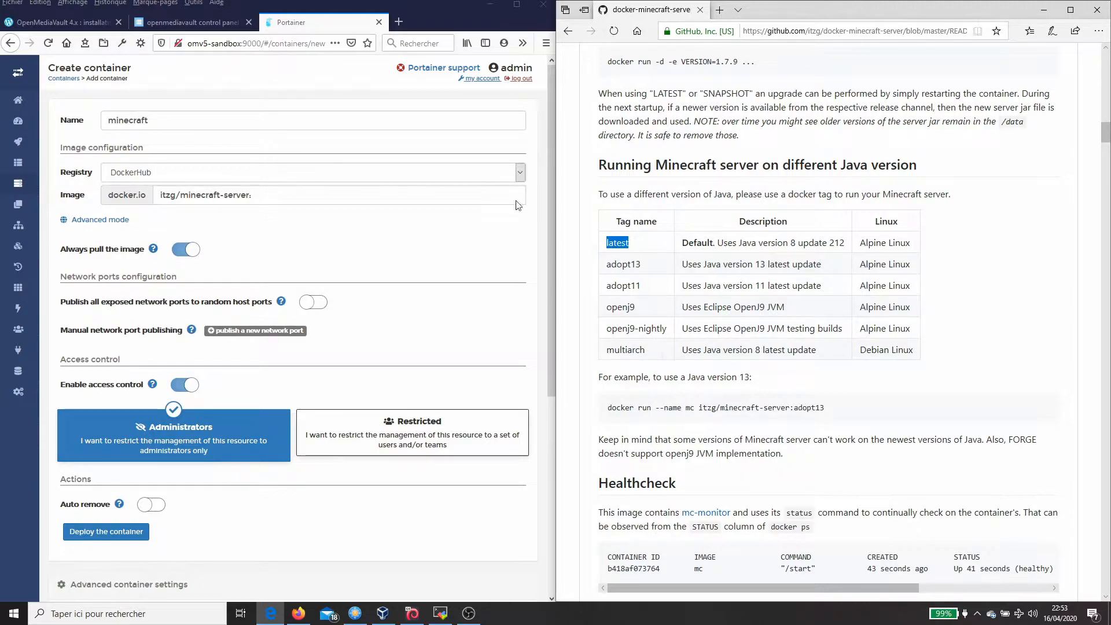
pyautogui.click(322, 202)
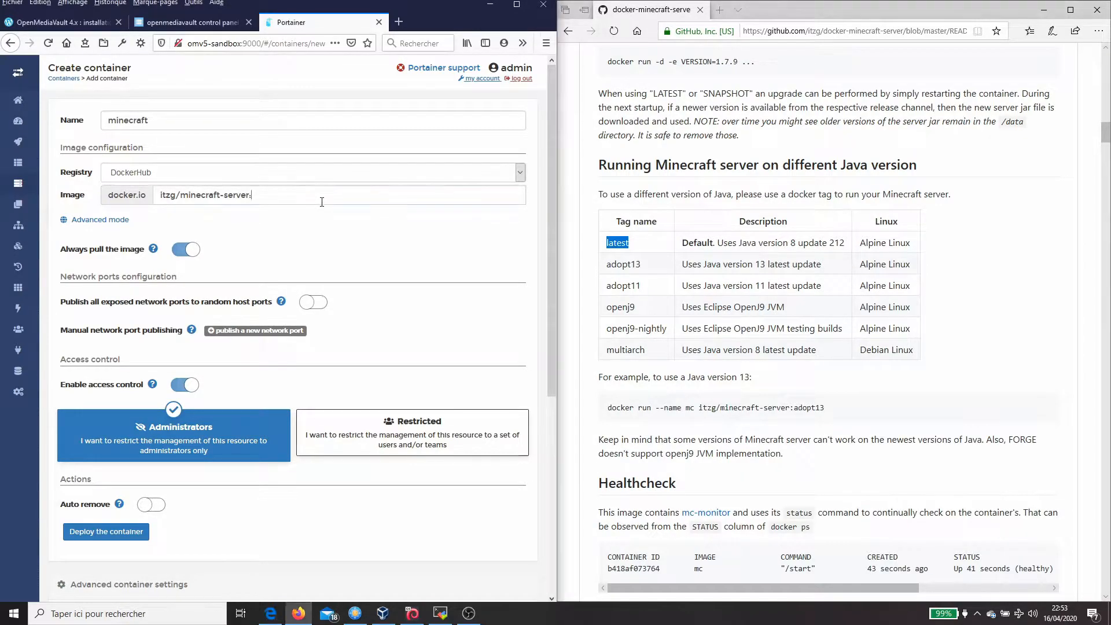
pyautogui.hotkey('ctrl', 'v')
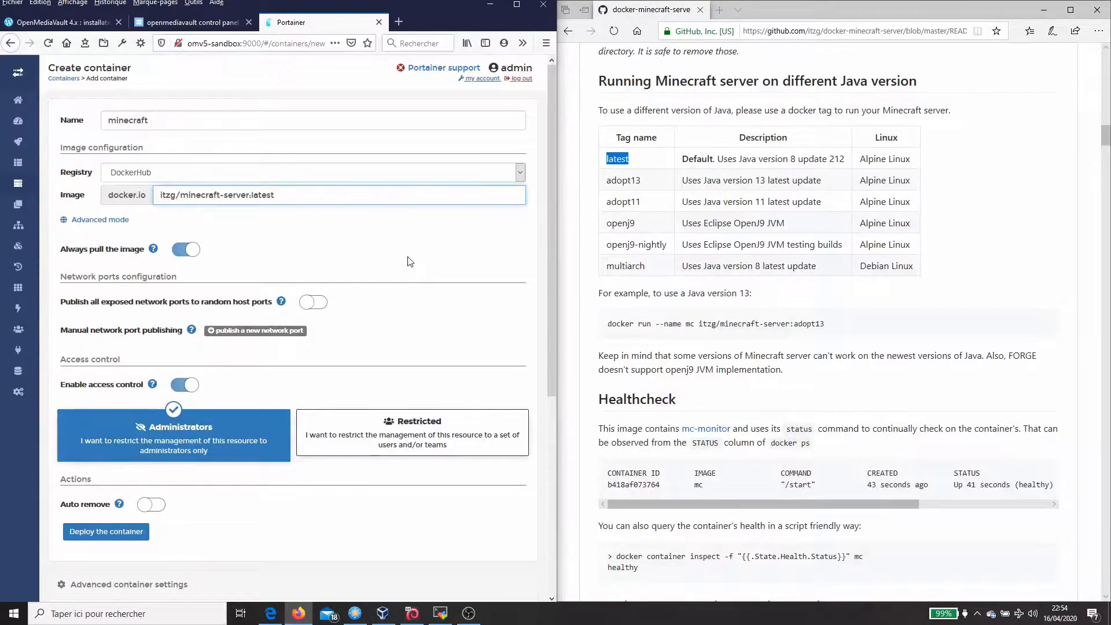
# - Publish a network port mapping host port 25565 to container port 25565 over TCP, using the port from the docker-compose example
pyautogui.scroll(-15, 785, 354)
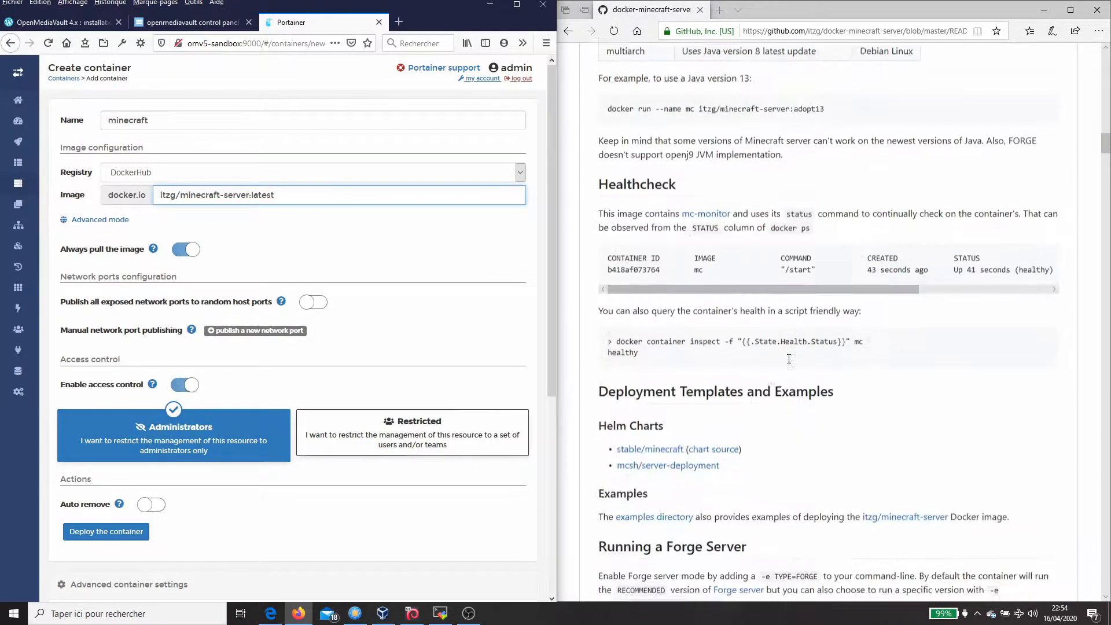
pyautogui.scroll(-20, 785, 354)
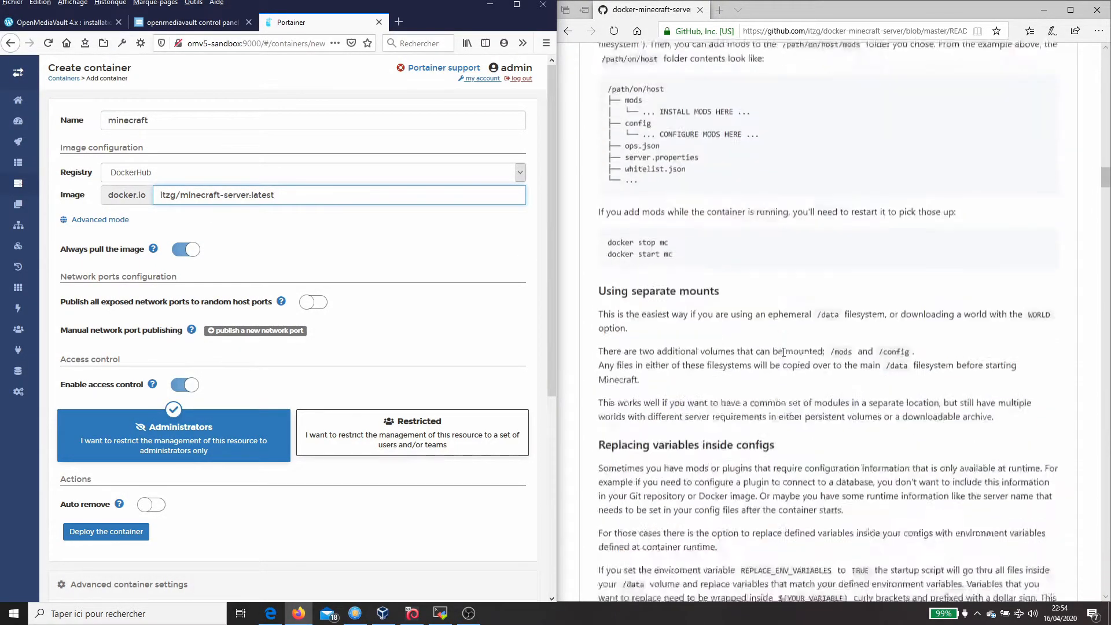
pyautogui.scroll(3, 781, 357)
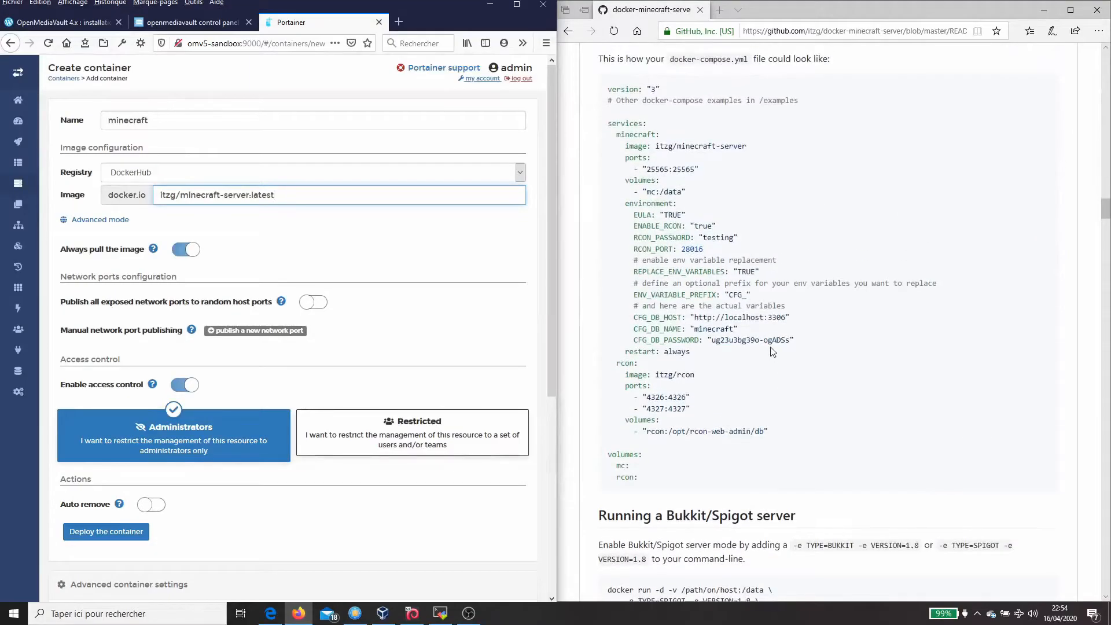
pyautogui.doubleClick(659, 170)
pyautogui.hotkey('ctrl', 'c')
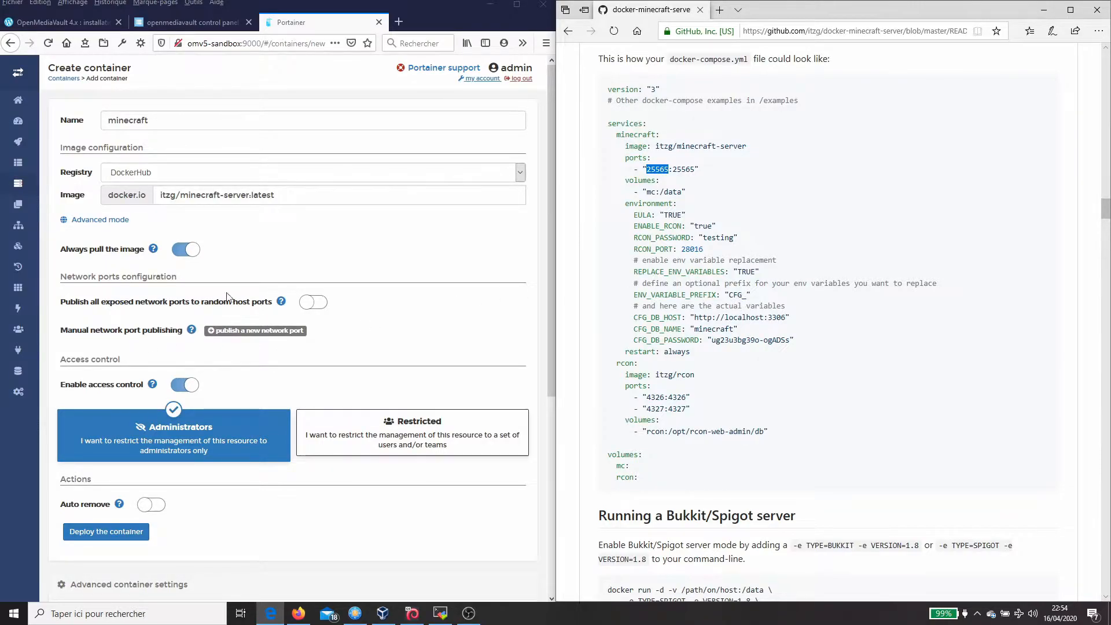
pyautogui.click(255, 331)
pyautogui.click(194, 352)
pyautogui.hotkey('ctrl', 'v')
pyautogui.press('Tab')
pyautogui.hotkey('ctrl', 'v')
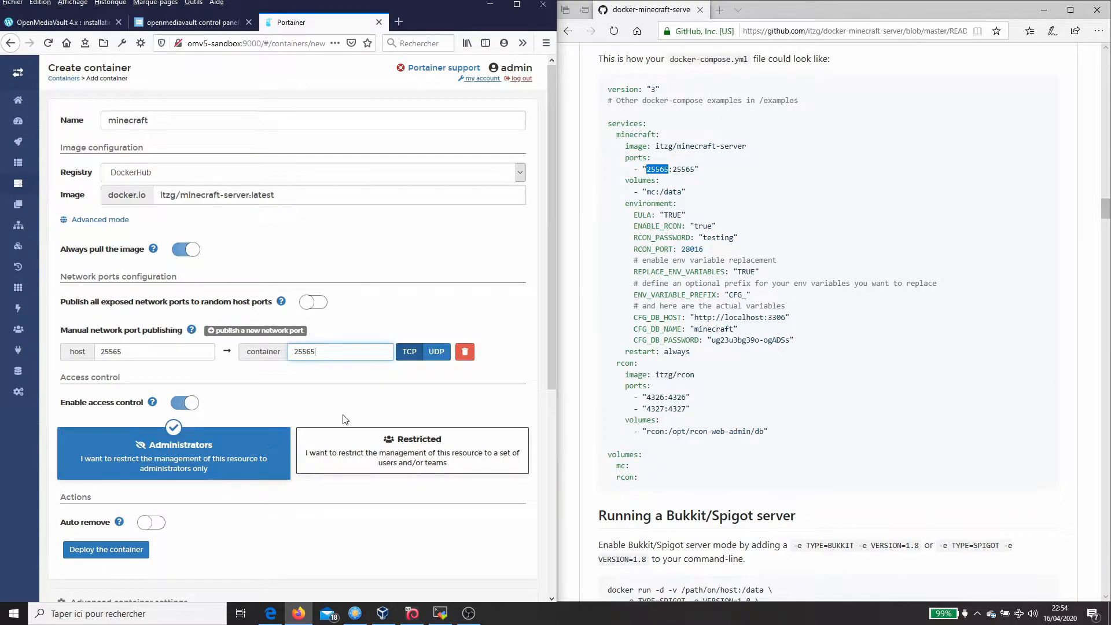
# - Add an empty environment variable entry in the container's advanced settings
pyautogui.scroll(-5, 336, 425)
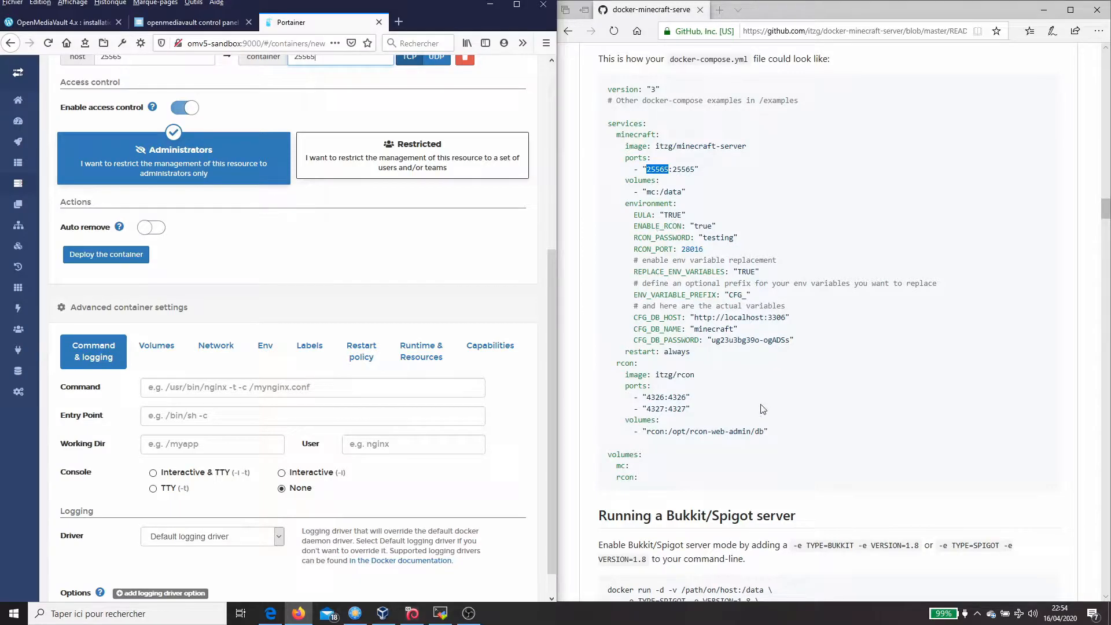
pyautogui.scroll(-20, 762, 409)
pyautogui.scroll(20, 766, 403)
pyautogui.scroll(3, 760, 410)
pyautogui.click(264, 349)
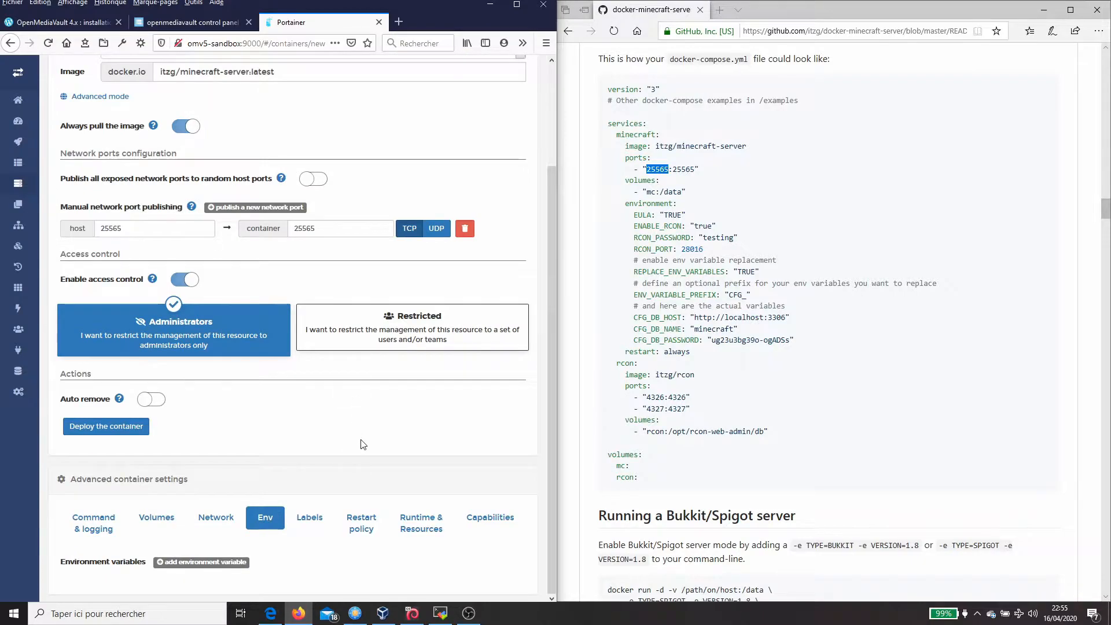
pyautogui.click(188, 562)
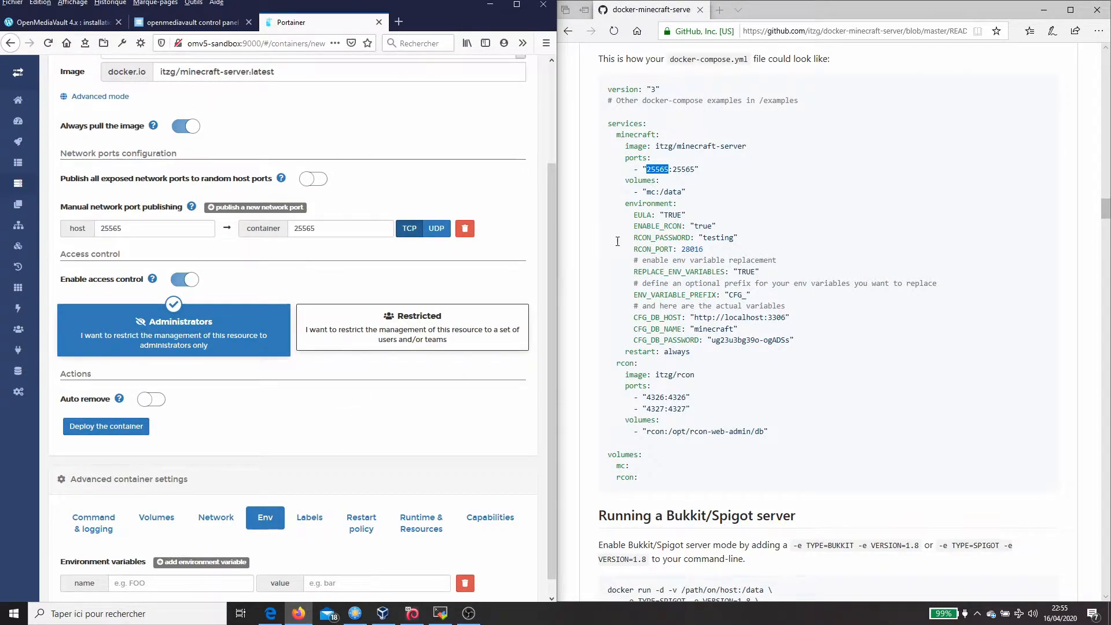
# - Name the new environment variable EULA, copied from the docker-compose example, and set its value to TRUE
pyautogui.doubleClick(642, 215)
pyautogui.hotkey('ctrl', 'c')
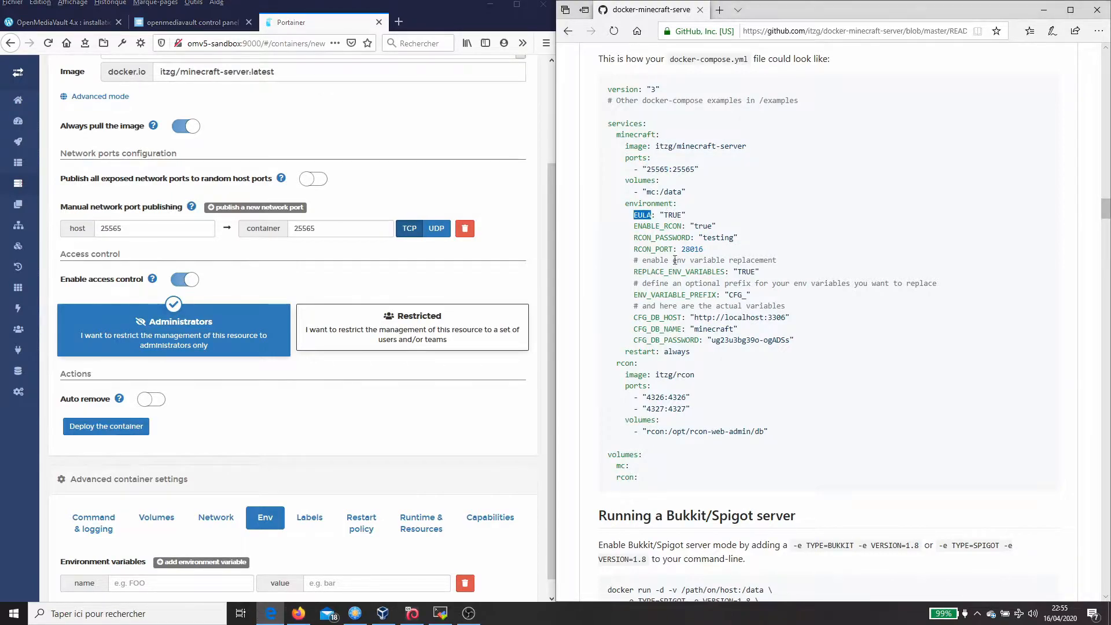
pyautogui.scroll(-1, 226, 498)
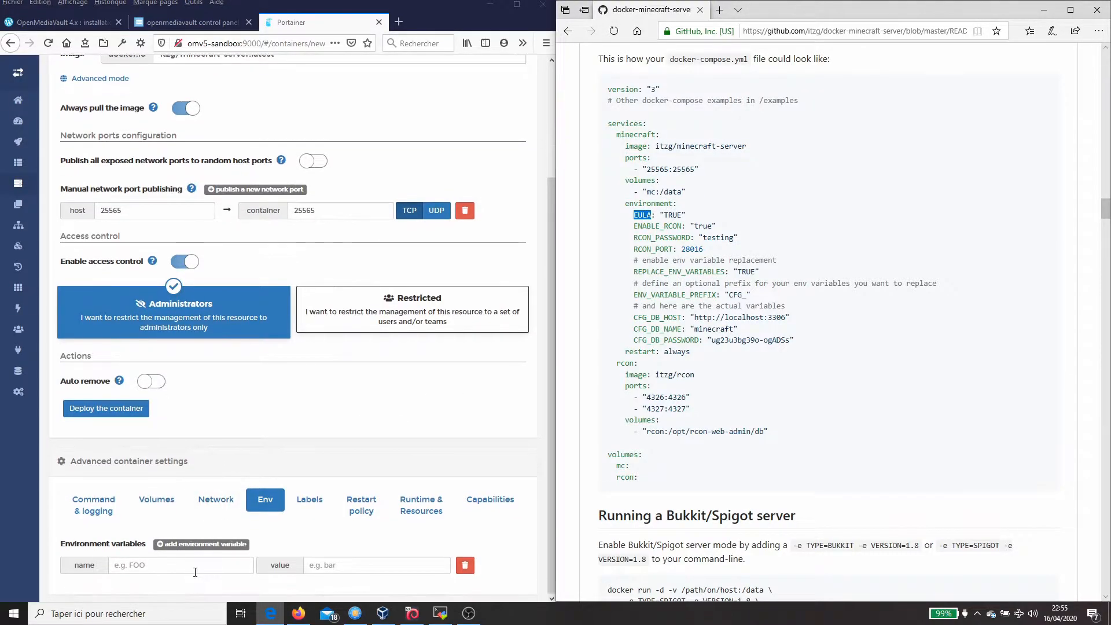
pyautogui.click(195, 571)
pyautogui.hotkey('ctrl', 'v')
pyautogui.press('Tab')
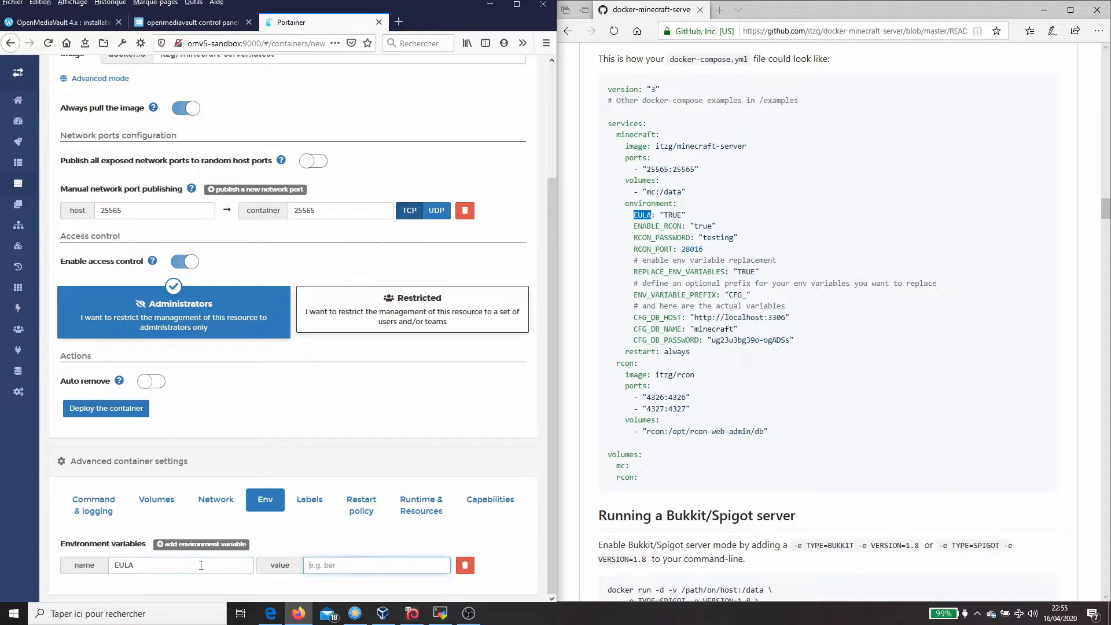
pyautogui.write('true')
pyautogui.doubleClick(318, 566)
pyautogui.write('TRUE')
# - Add a second environment variable named TYPE with the value FORGE
pyautogui.click(230, 545)
pyautogui.scroll(-1, 231, 549)
pyautogui.click(233, 563)
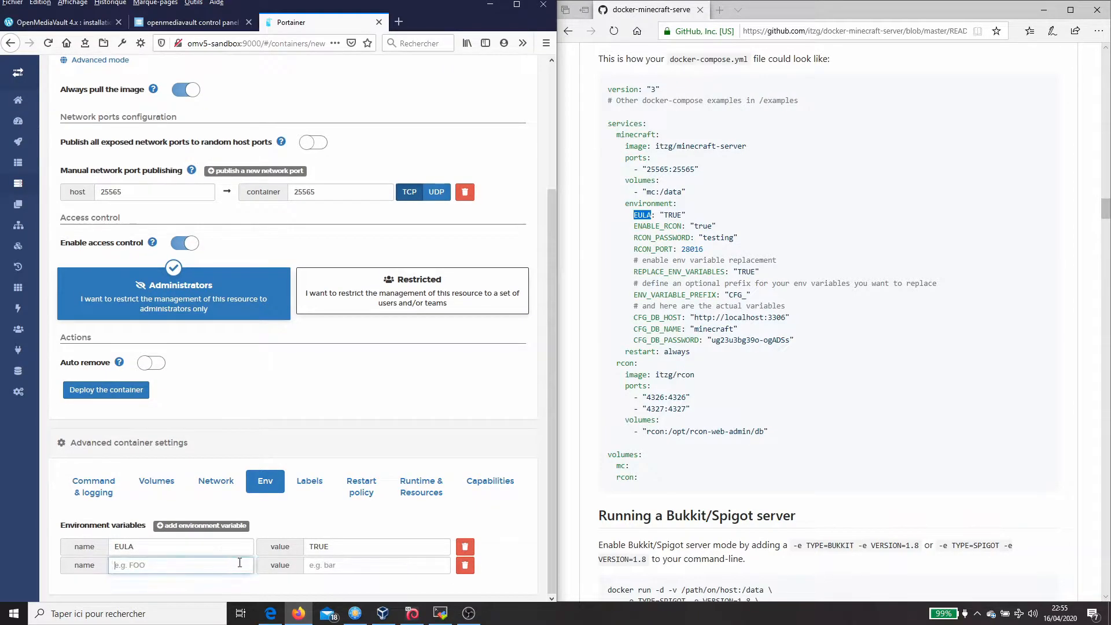
pyautogui.write('TYPE')
pyautogui.press('Tab')
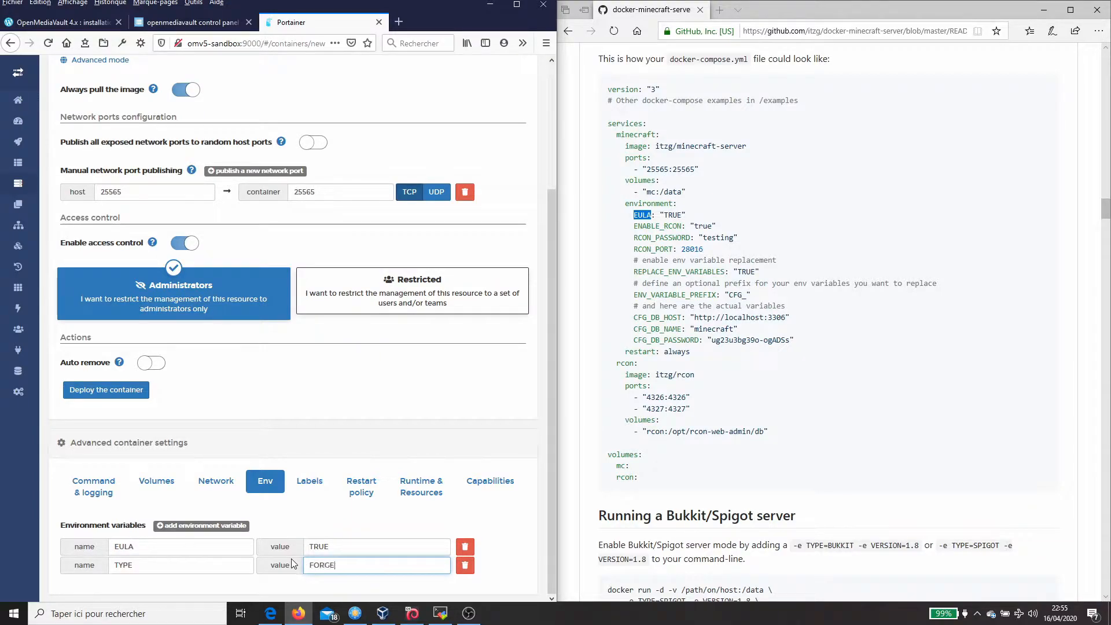
# - Add an environment variable named VERSION with the value LATEST
pyautogui.click(177, 527)
pyautogui.click(183, 583)
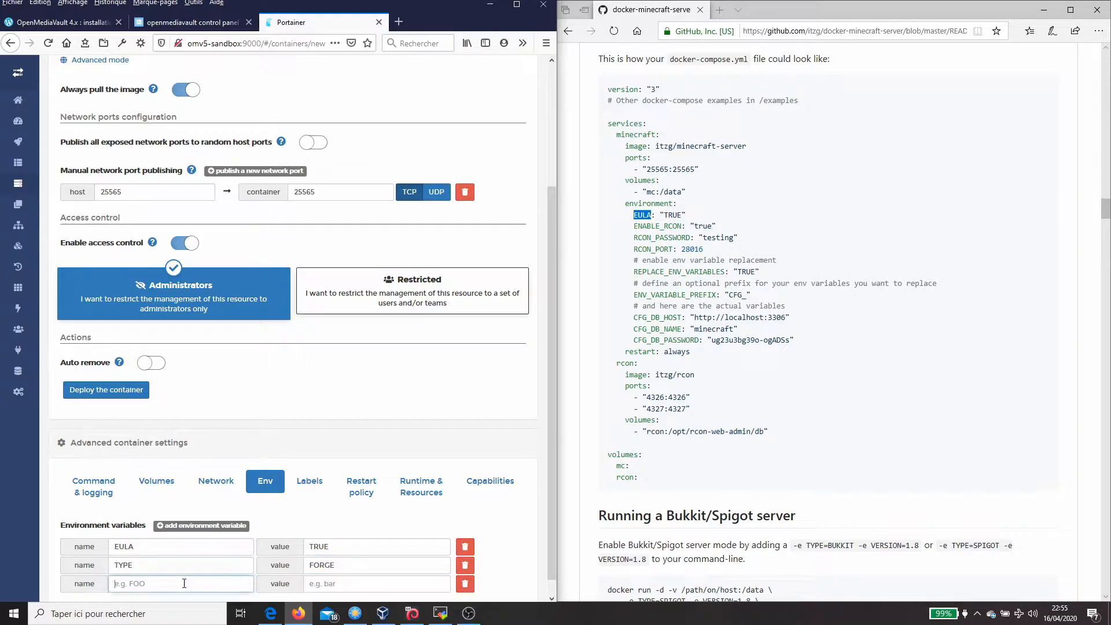
pyautogui.write('VERSION')
pyautogui.press('Tab')
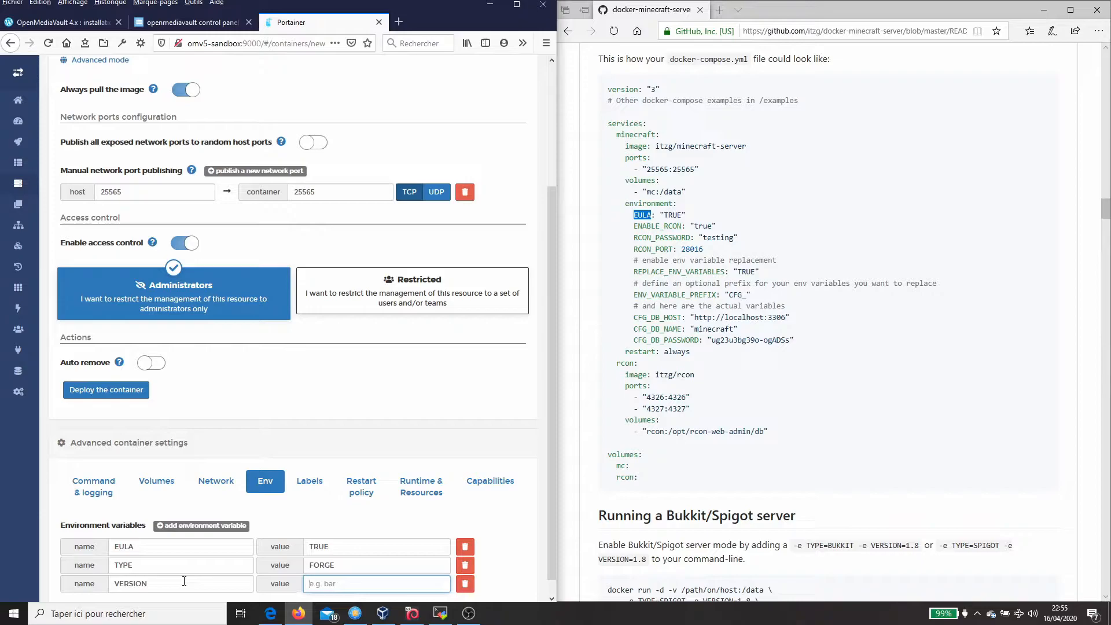
pyautogui.write('LATEST')
# - Add an environment variable named DIFFICULTY with the value normal
pyautogui.click(184, 526)
pyautogui.scroll(-1, 212, 572)
pyautogui.click(209, 565)
pyautogui.write('DIFFICULTY')
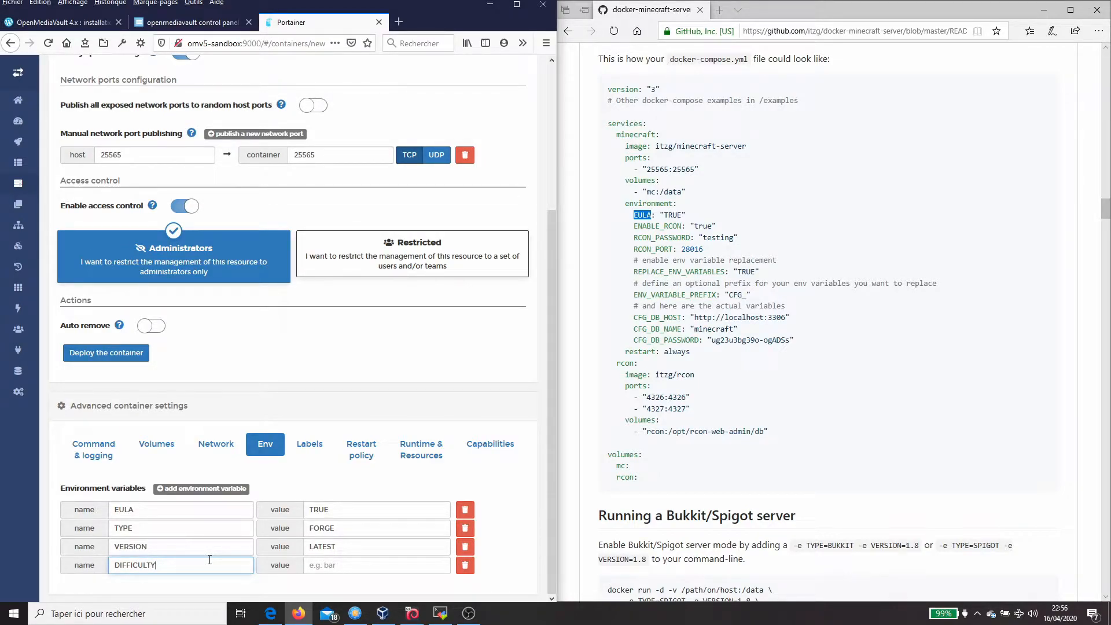
pyautogui.press('Tab')
pyautogui.write('norm')
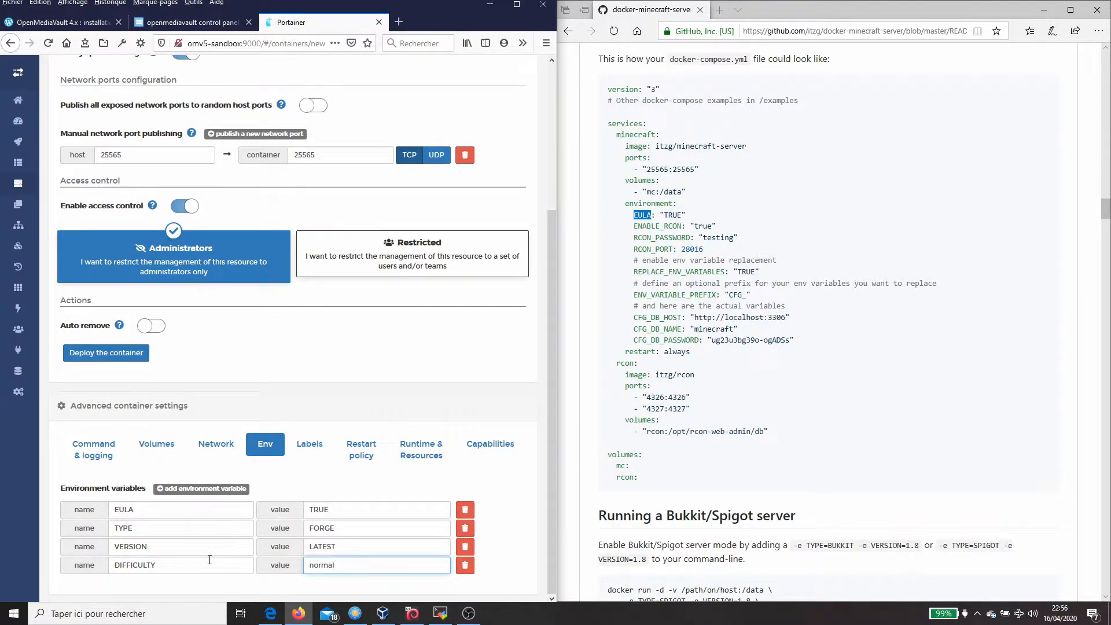
# - Search the image documentation for "diffic" and check which values the difficulty variable accepts
pyautogui.click(731, 550)
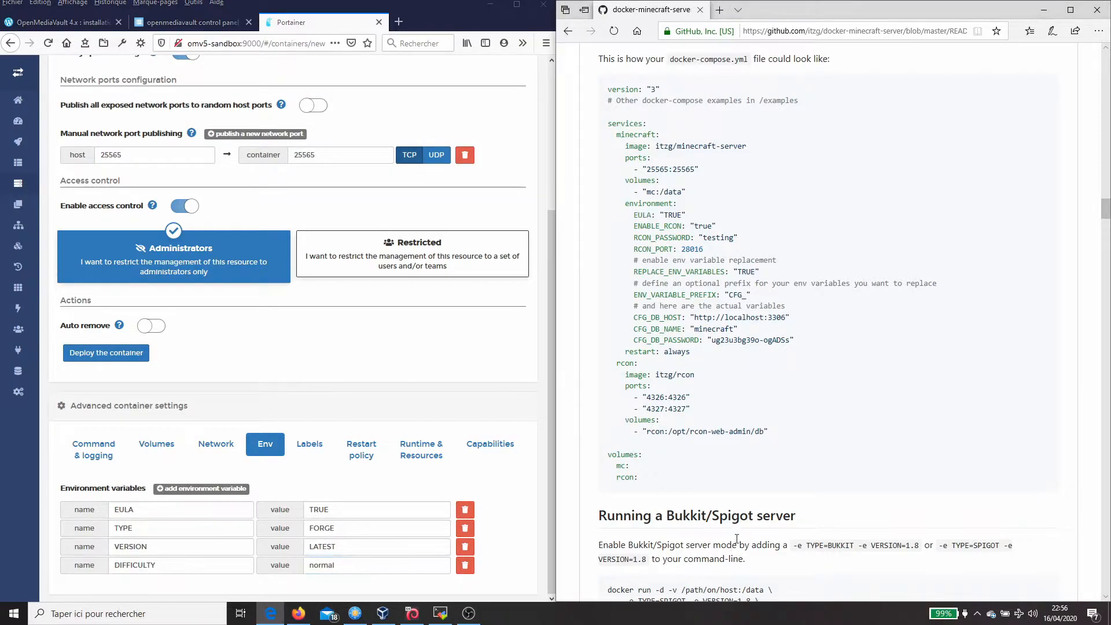
pyautogui.scroll(-7, 735, 544)
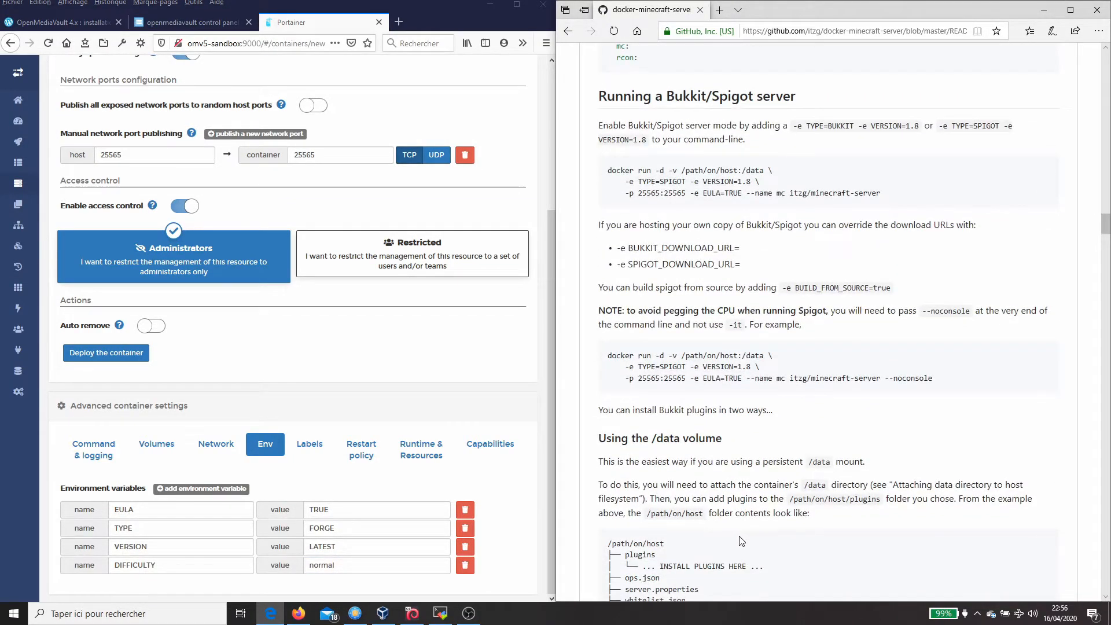
pyautogui.hotkey('ctrl', 'f')
pyautogui.write('diff')
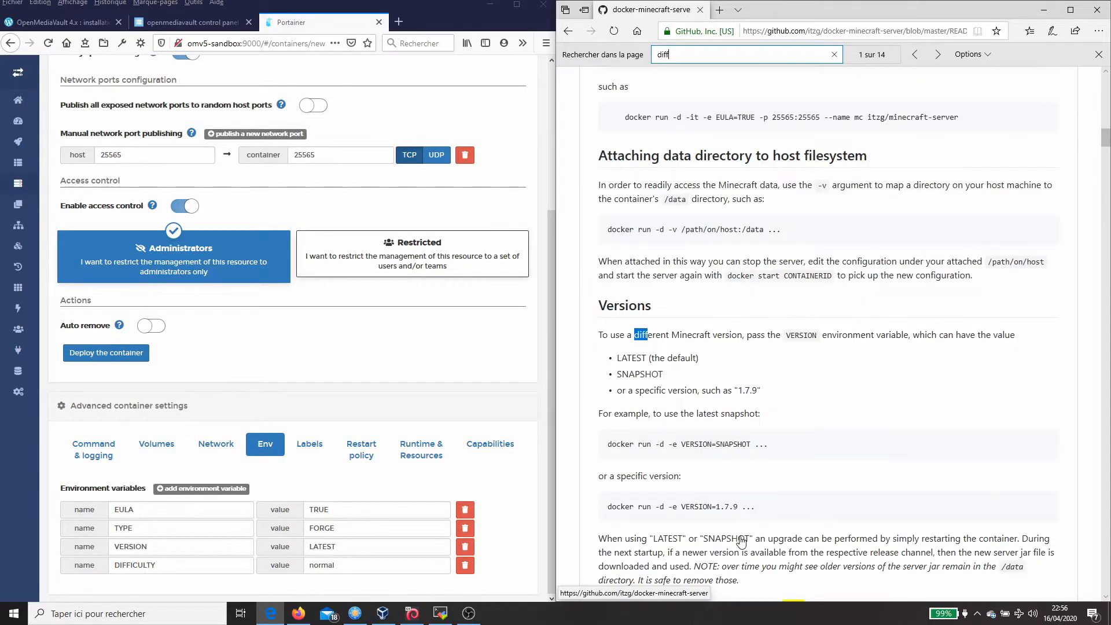
pyautogui.write('ic')
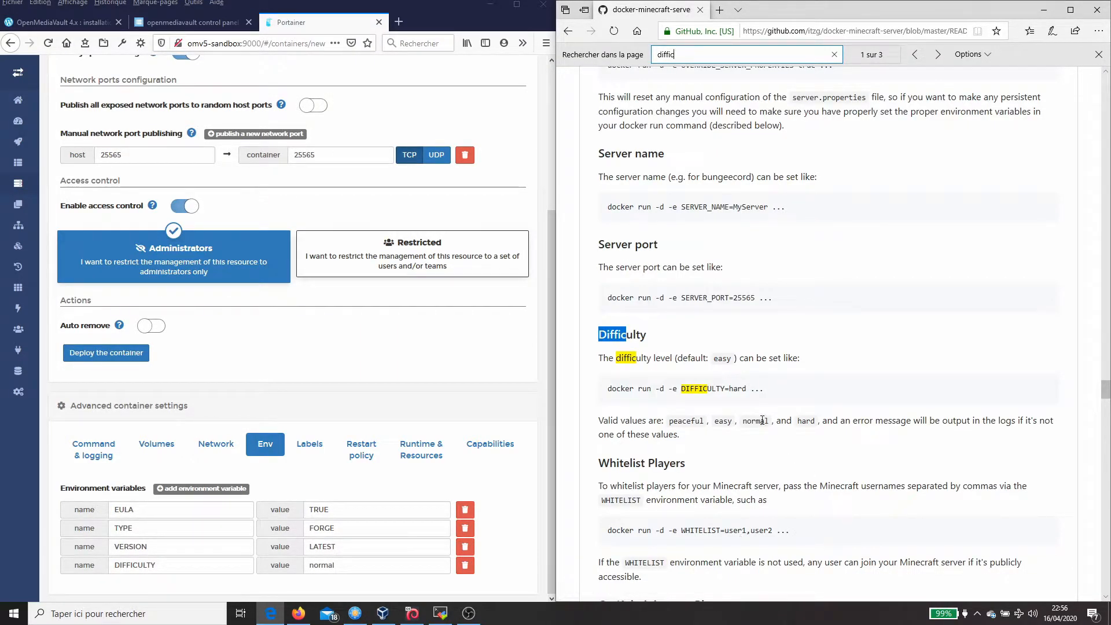
pyautogui.click(399, 562)
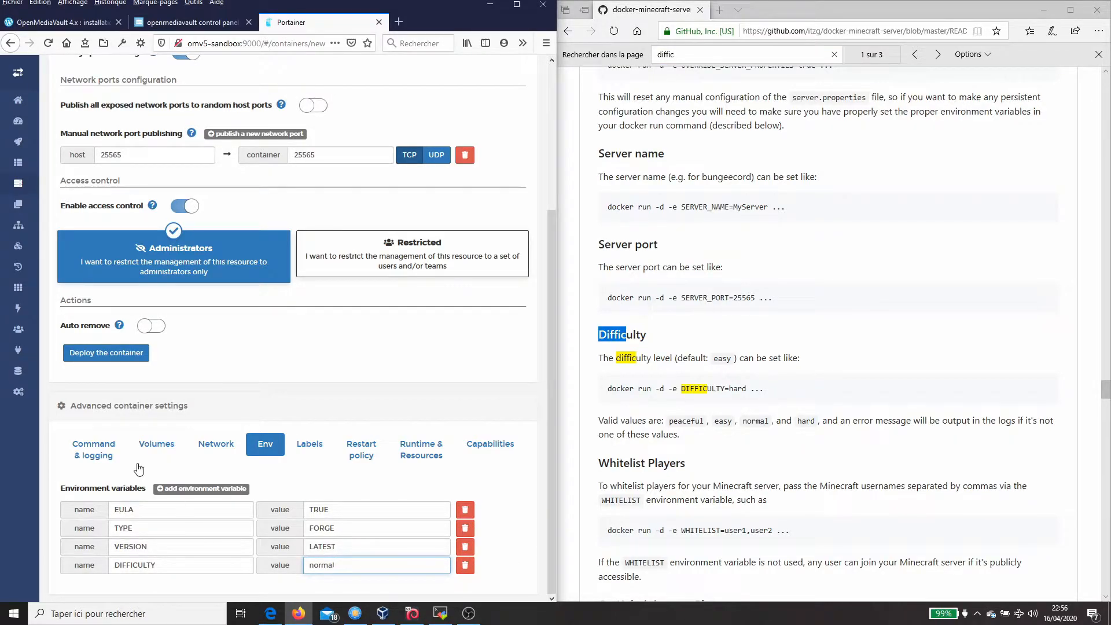
# - Add an environment variable named WHITELIST with the value user1,user2
pyautogui.click(197, 489)
pyautogui.scroll(-1, 220, 538)
pyautogui.click(235, 564)
pyautogui.write('WHITELIST')
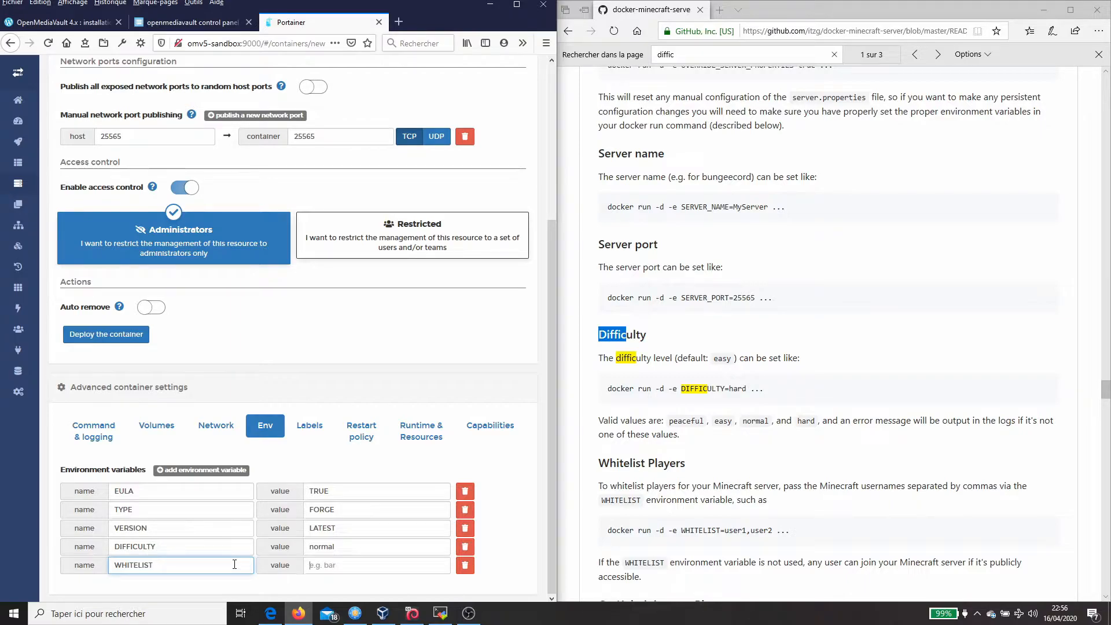
pyautogui.press('Tab')
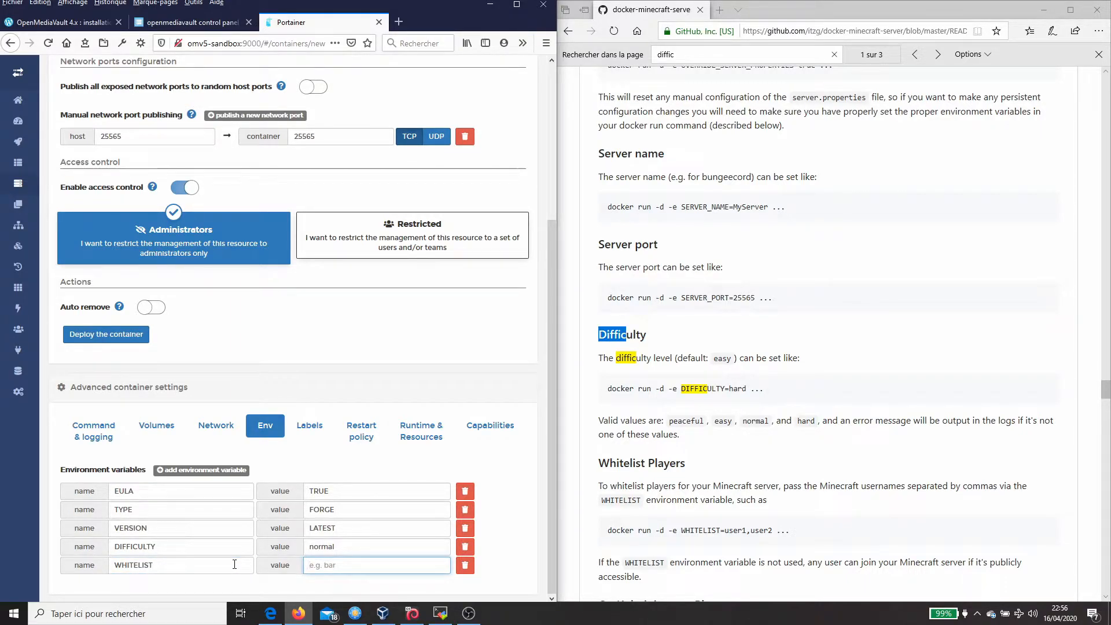
pyautogui.write('user1,user2')
# - Add an environment variable named OPS with the value user1
pyautogui.click(206, 471)
pyautogui.scroll(-1, 210, 560)
pyautogui.click(212, 560)
pyautogui.write('OPS')
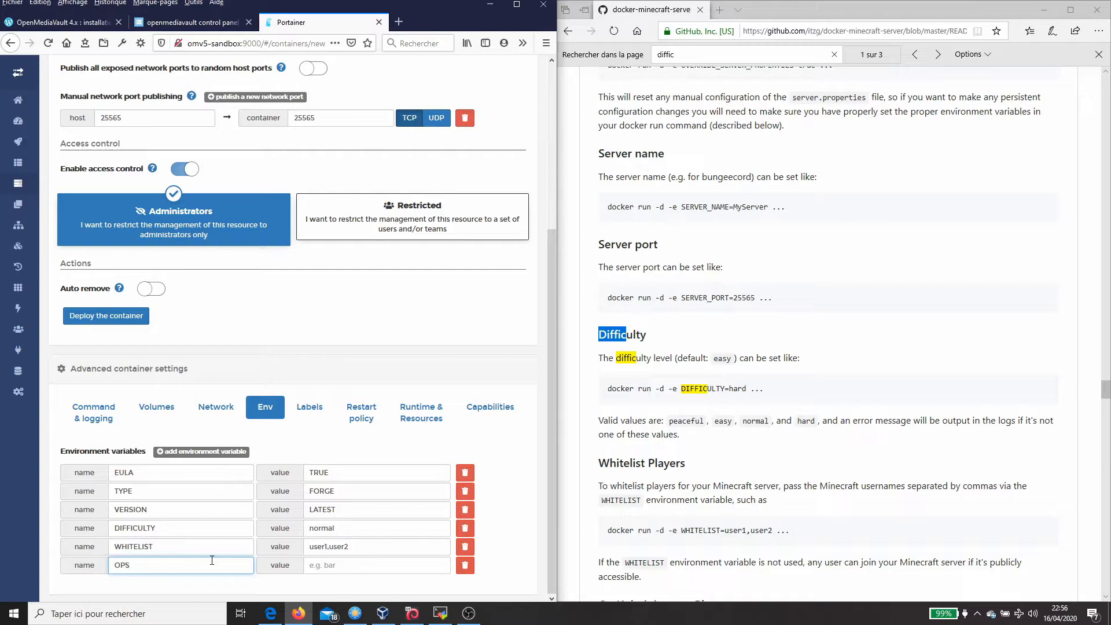
pyautogui.press('Tab')
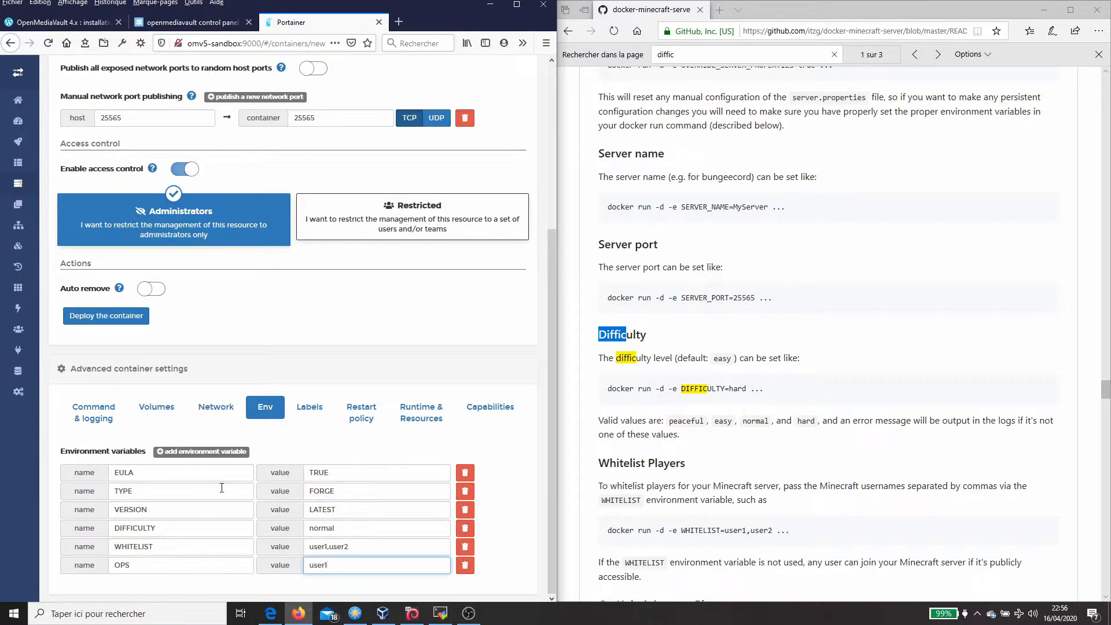
# - Add an additional volume mapping in the container's advanced settings
pyautogui.click(156, 409)
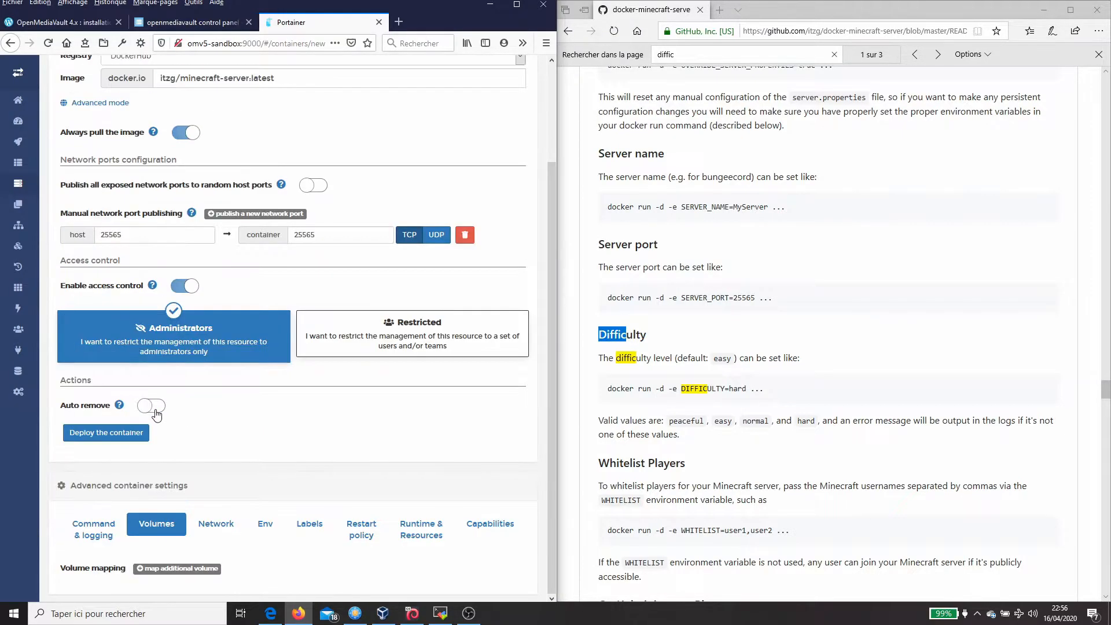
pyautogui.click(206, 567)
pyautogui.scroll(-1, 254, 543)
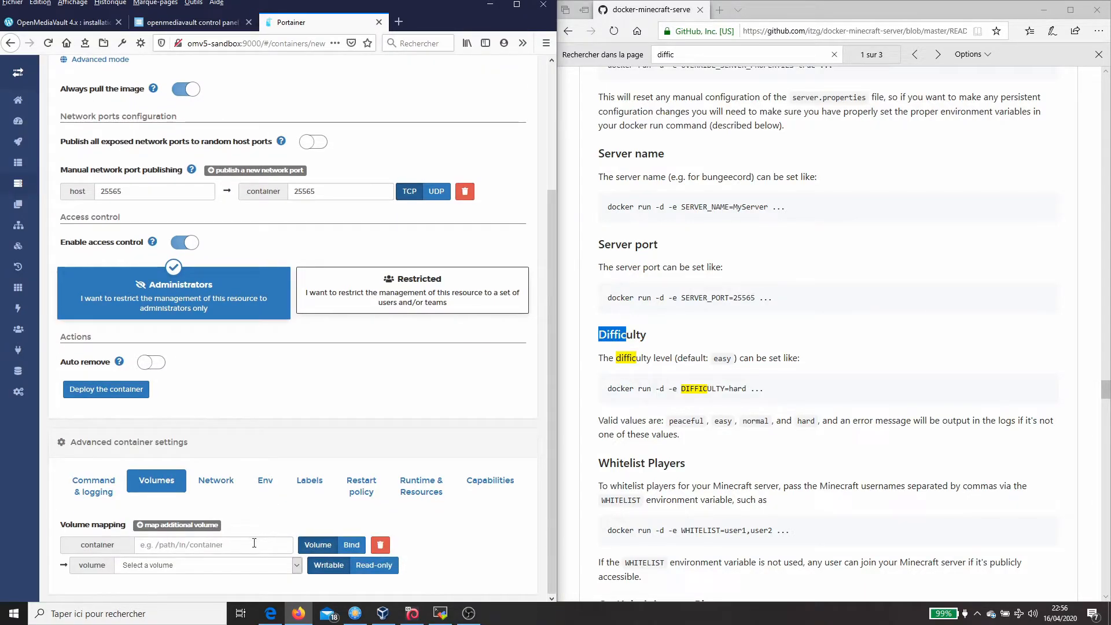
# - Set the volume mapping's container path to /data, copied from the volumes entry of the docker-compose example
pyautogui.click(253, 545)
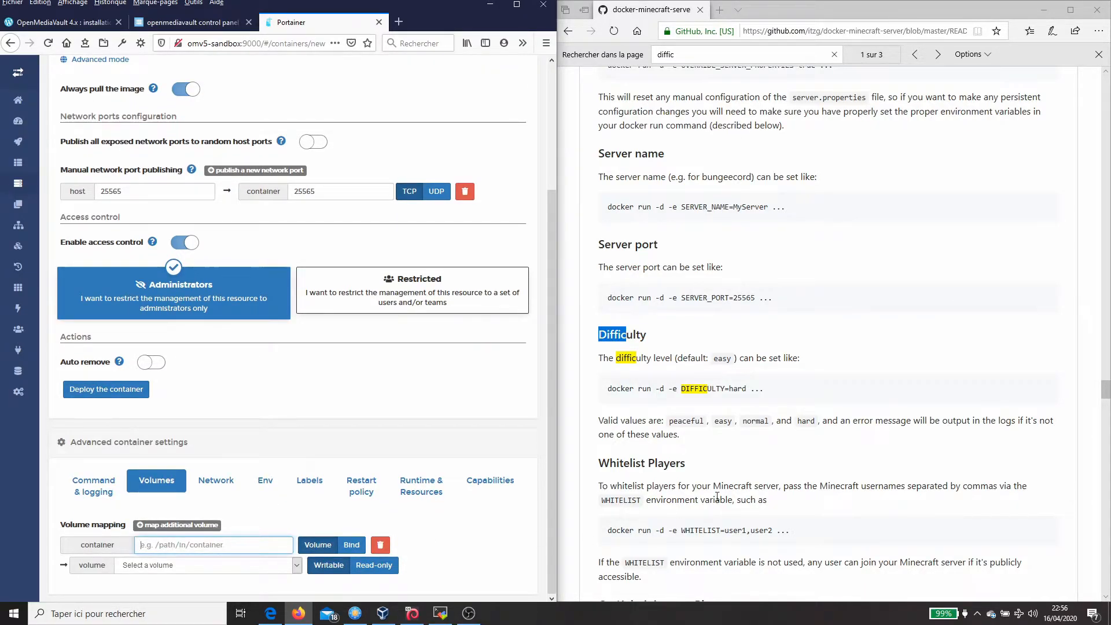
pyautogui.scroll(-15, 705, 485)
pyautogui.scroll(-15, 705, 485)
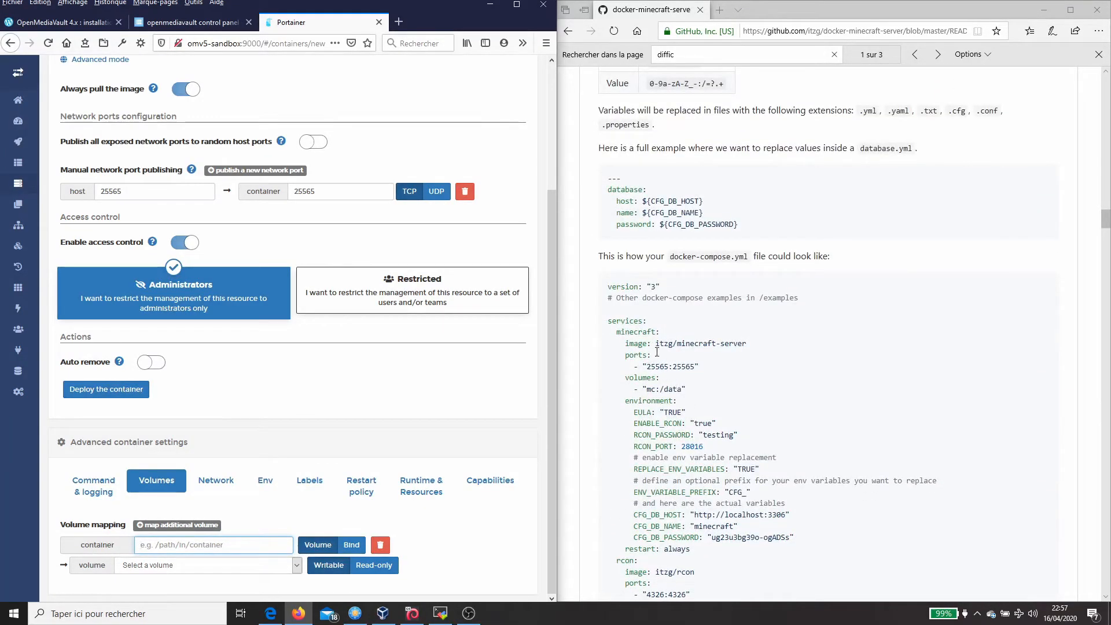
pyautogui.doubleClick(675, 388)
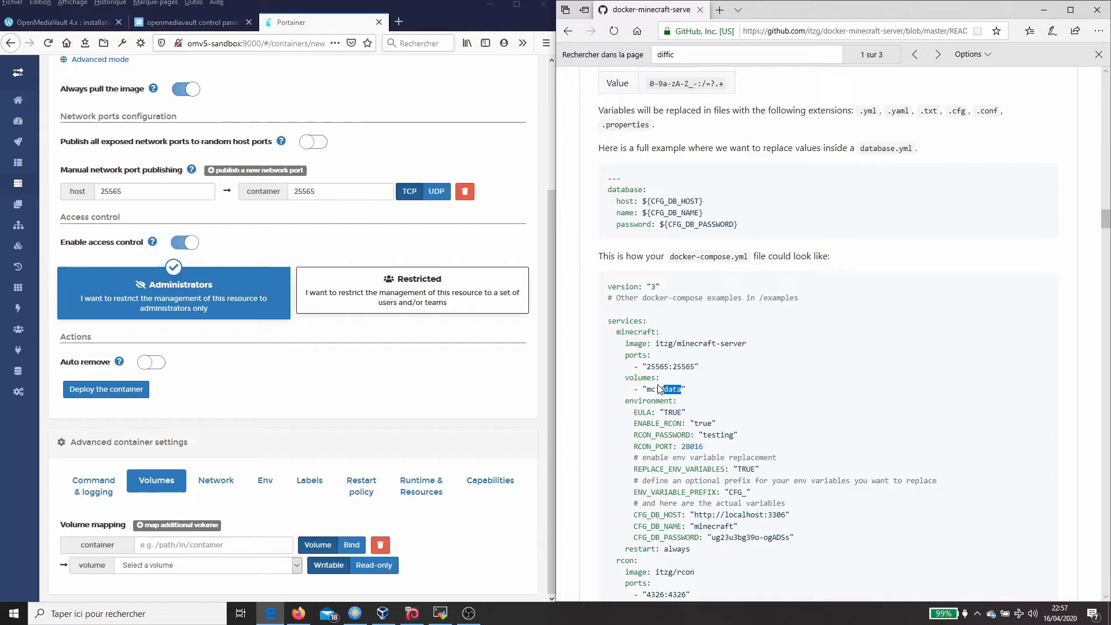
pyautogui.click(664, 388)
pyautogui.moveTo(660, 388); pyautogui.dragTo(684, 389)
pyautogui.hotkey('ctrl', 'c')
pyautogui.click(213, 548)
pyautogui.hotkey('ctrl', 'v')
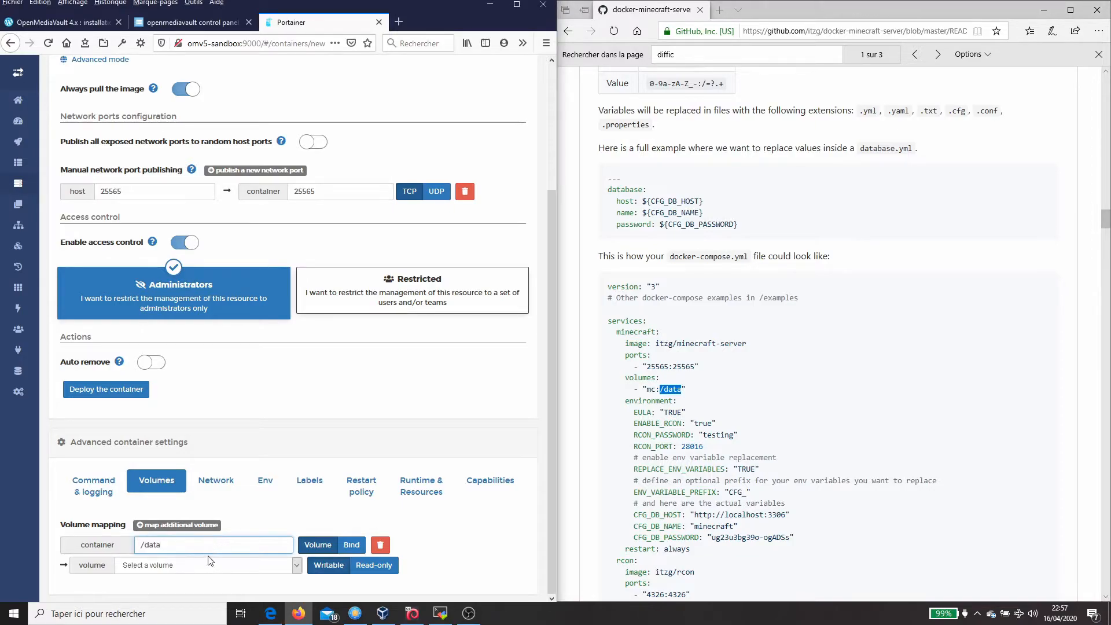
# - Make the /data mapping a bind mount and copy the docker_data folder's path from the file browser in MobaXterm
pyautogui.click(211, 564)
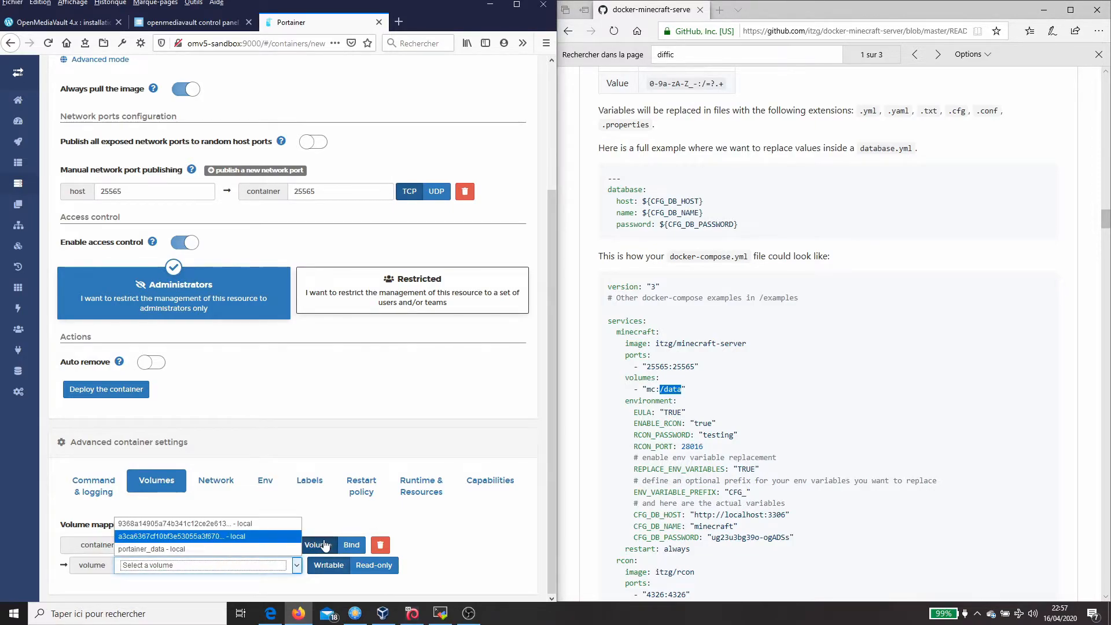
pyautogui.click(346, 545)
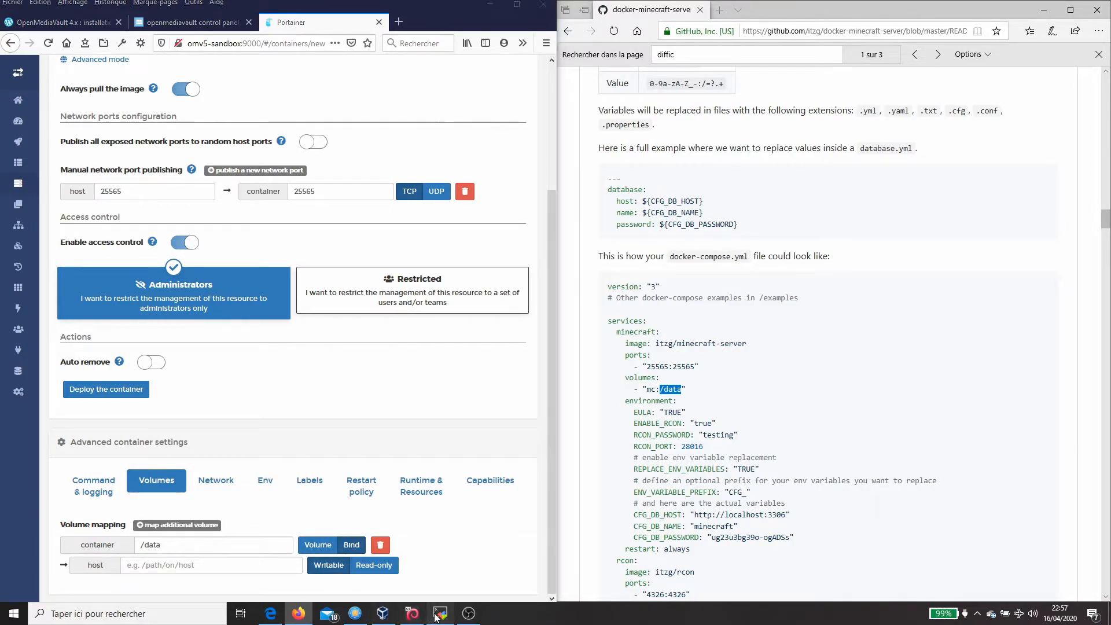
pyautogui.click(440, 613)
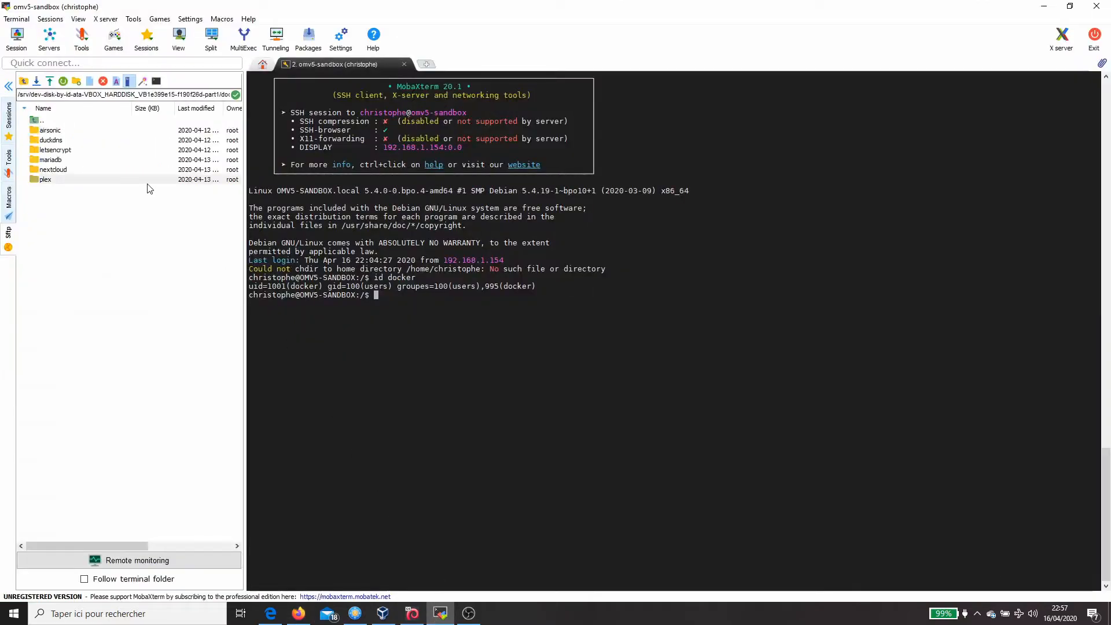
pyautogui.click(168, 94)
pyautogui.doubleClick(74, 121)
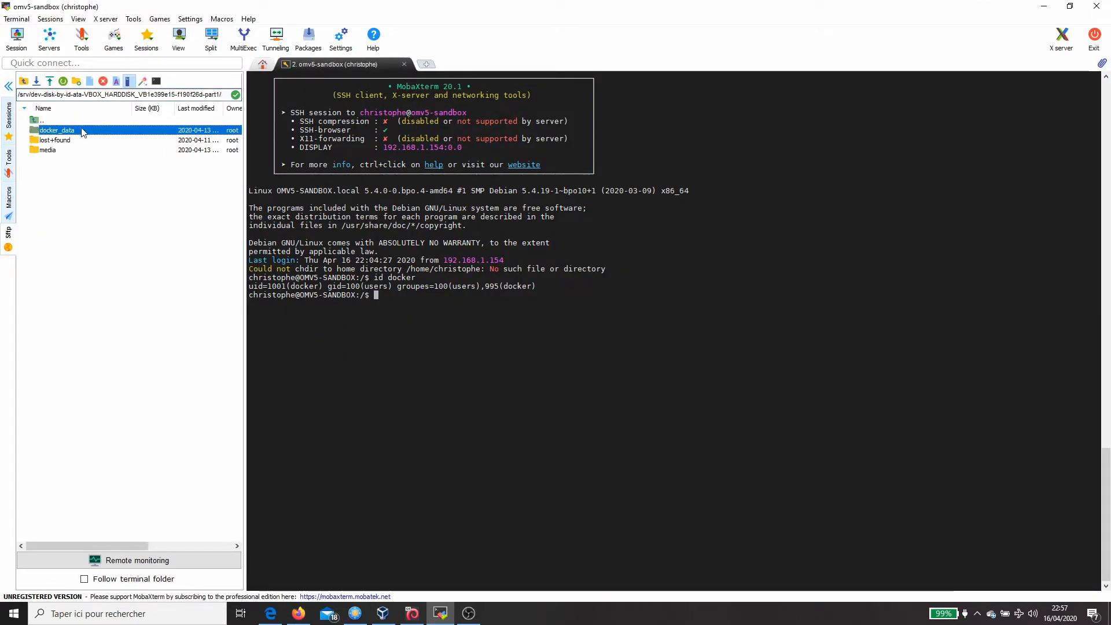
pyautogui.doubleClick(84, 132)
pyautogui.click(169, 95)
pyautogui.hotkey('ctrl', 'c')
# - Back in Portainer, set the bind mount's host path to the copied docker_data path with minecraft appended
pyautogui.hotkey('alt', 'Tab')
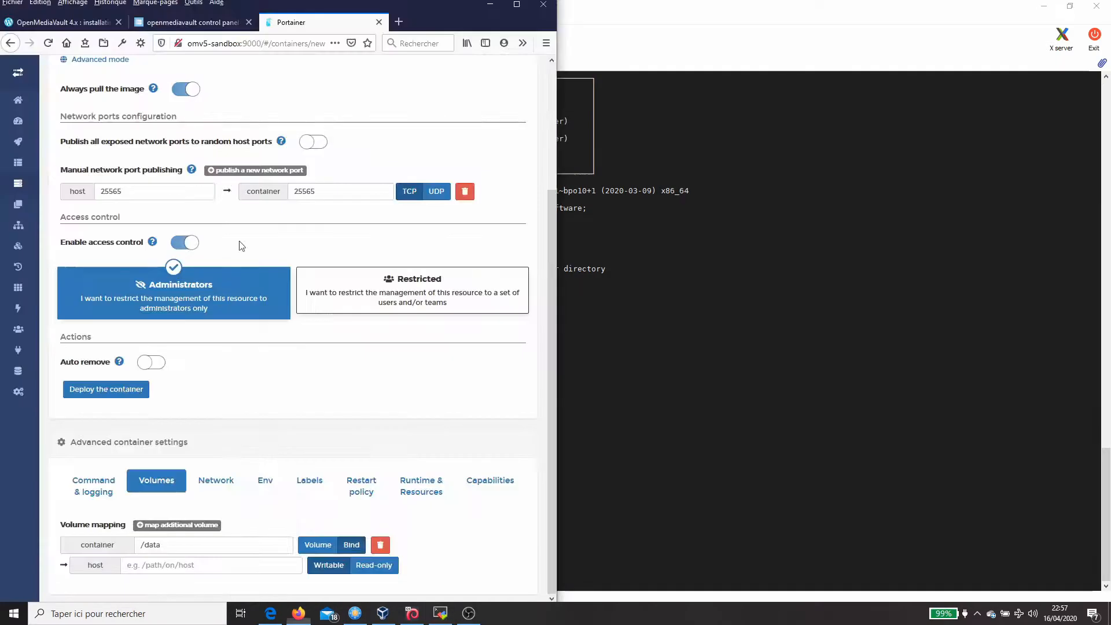
pyautogui.click(194, 565)
pyautogui.hotkey('ctrl', 'v')
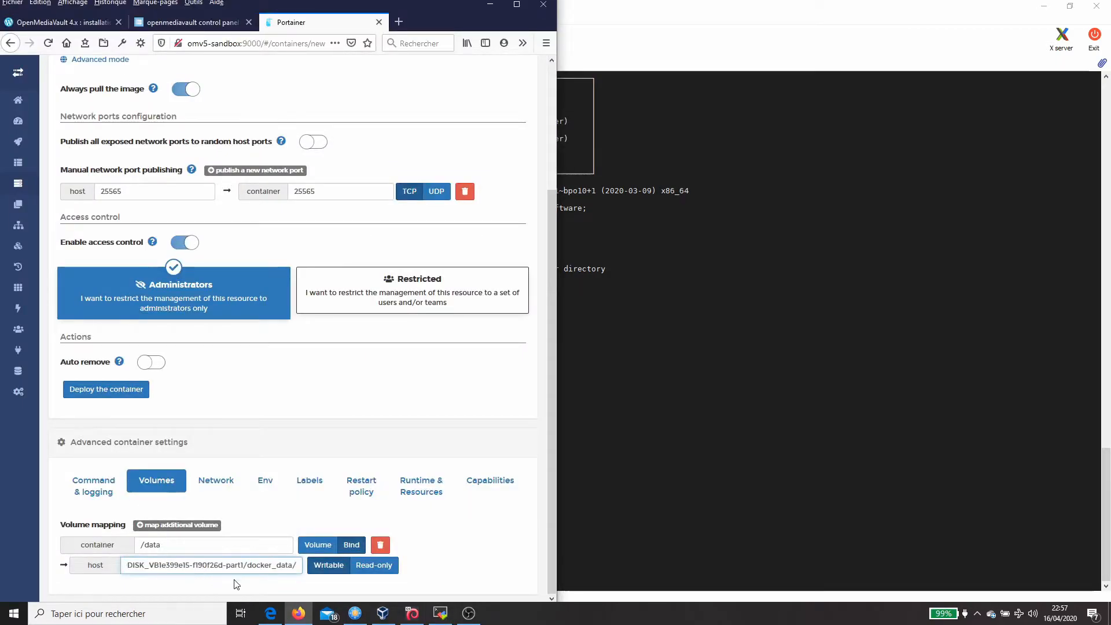
pyautogui.write('mine')
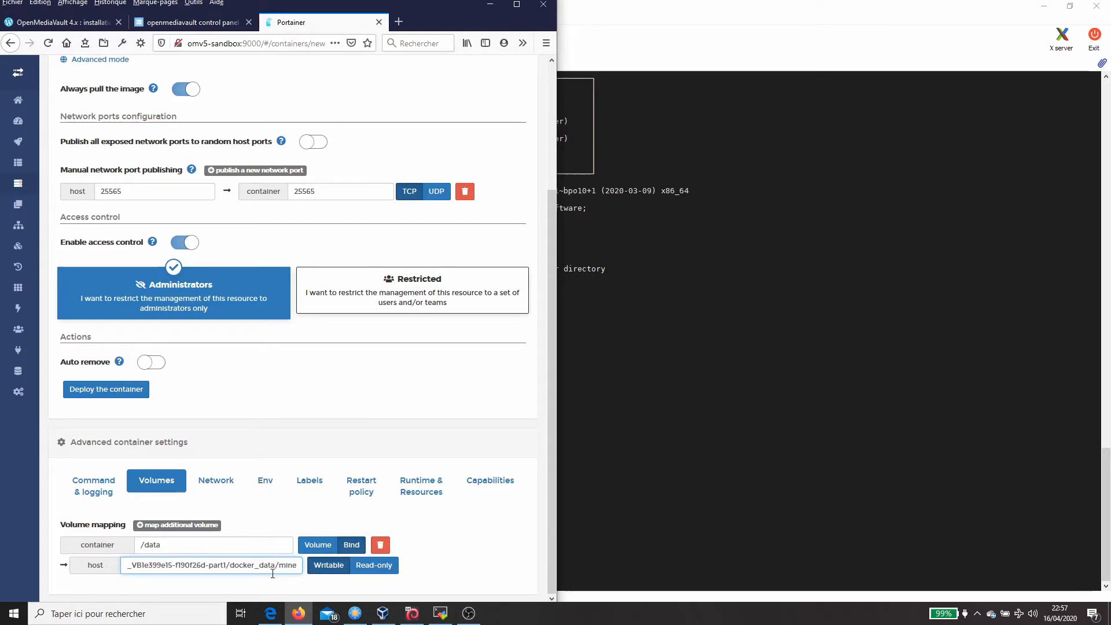
pyautogui.write('craft')
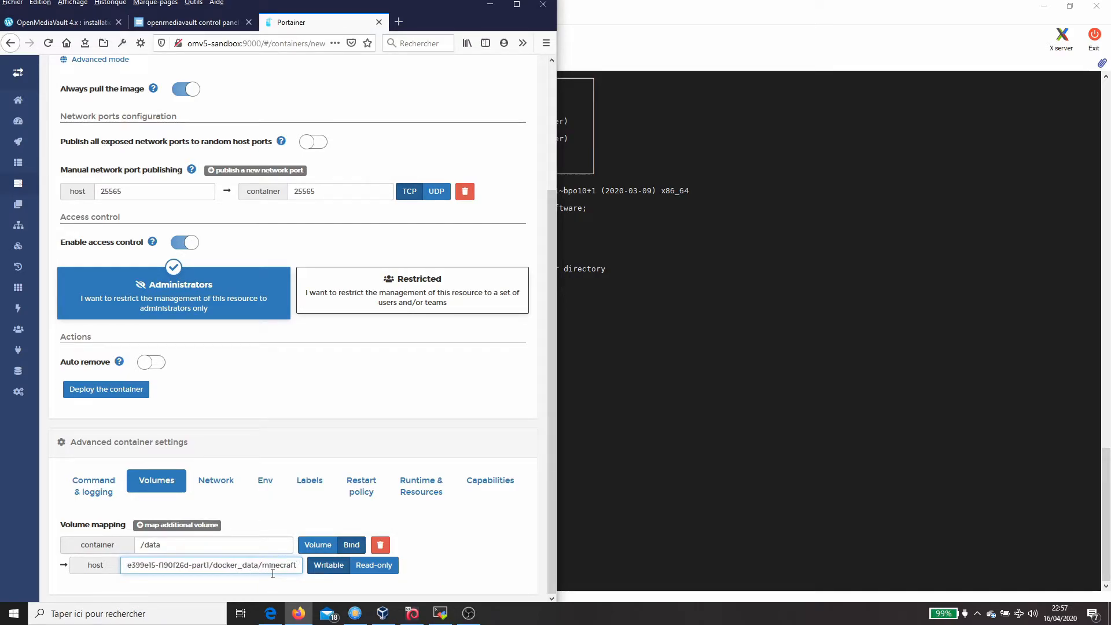
# - Append /data to the bind mount's host path and set the container's restart policy to Unless stopped
pyautogui.write('/data')
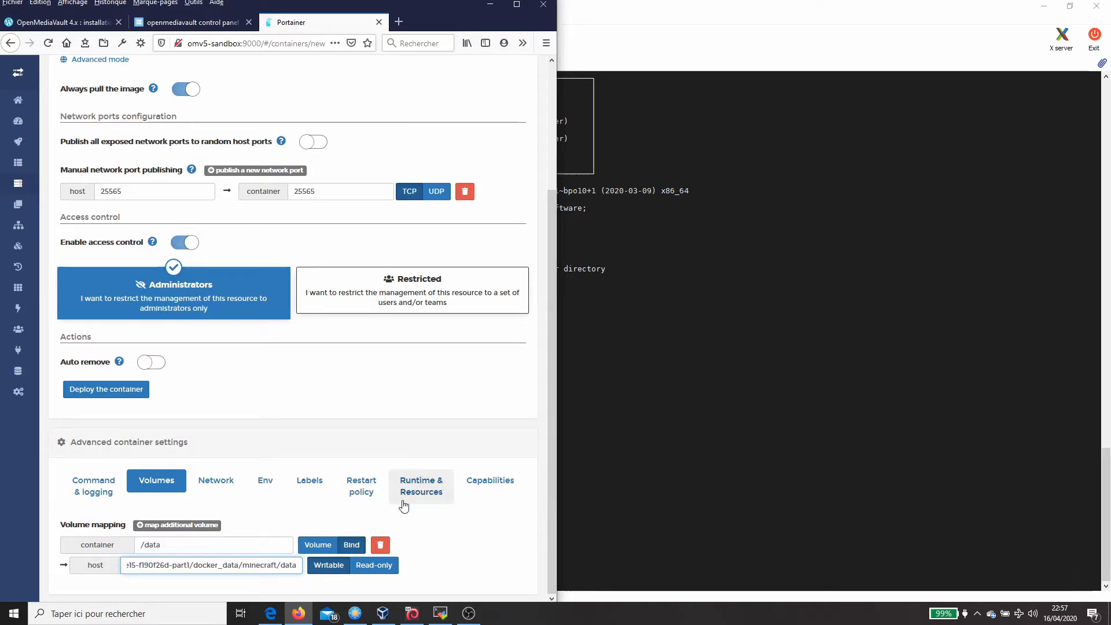
pyautogui.click(516, 4)
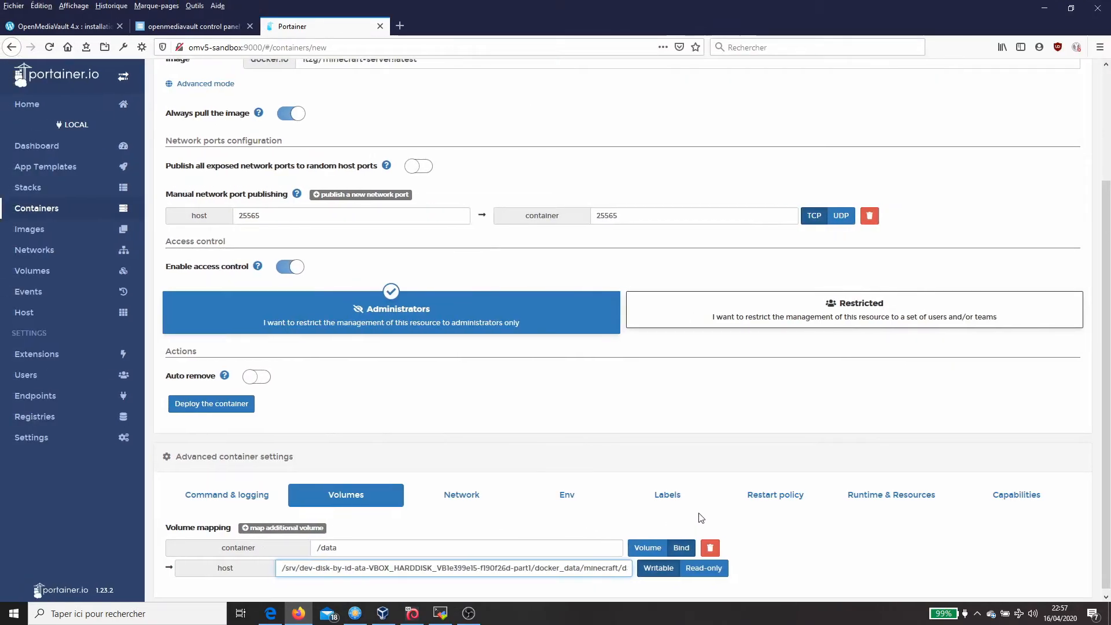
pyautogui.click(755, 496)
pyautogui.click(404, 573)
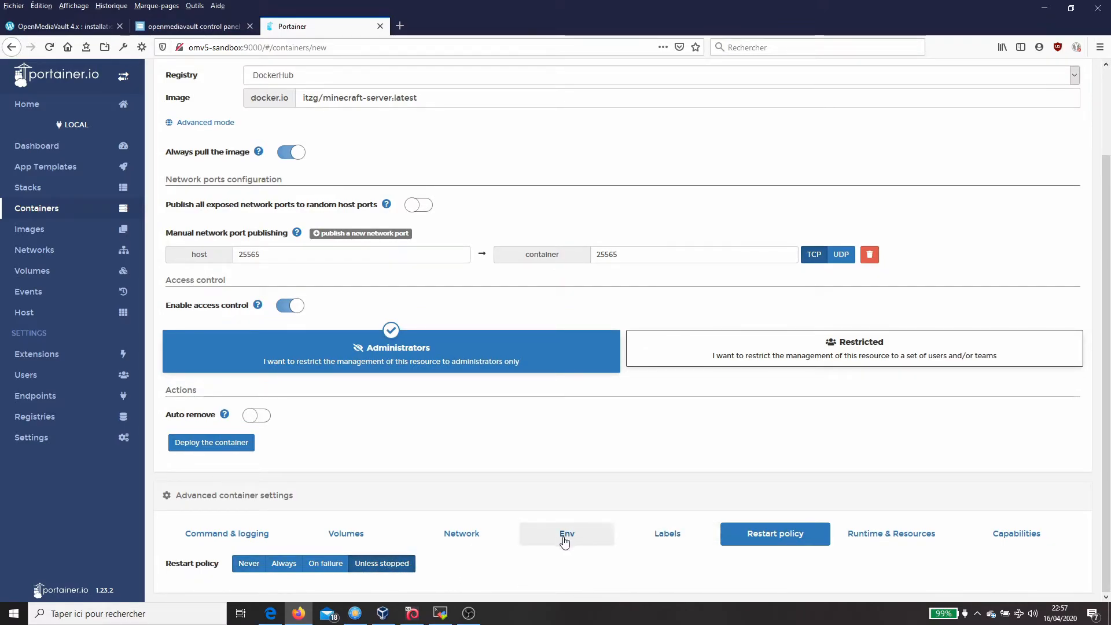
# - Deploy the container with the bridge network, and open the minecraft container's logs from the container list
pyautogui.click(498, 539)
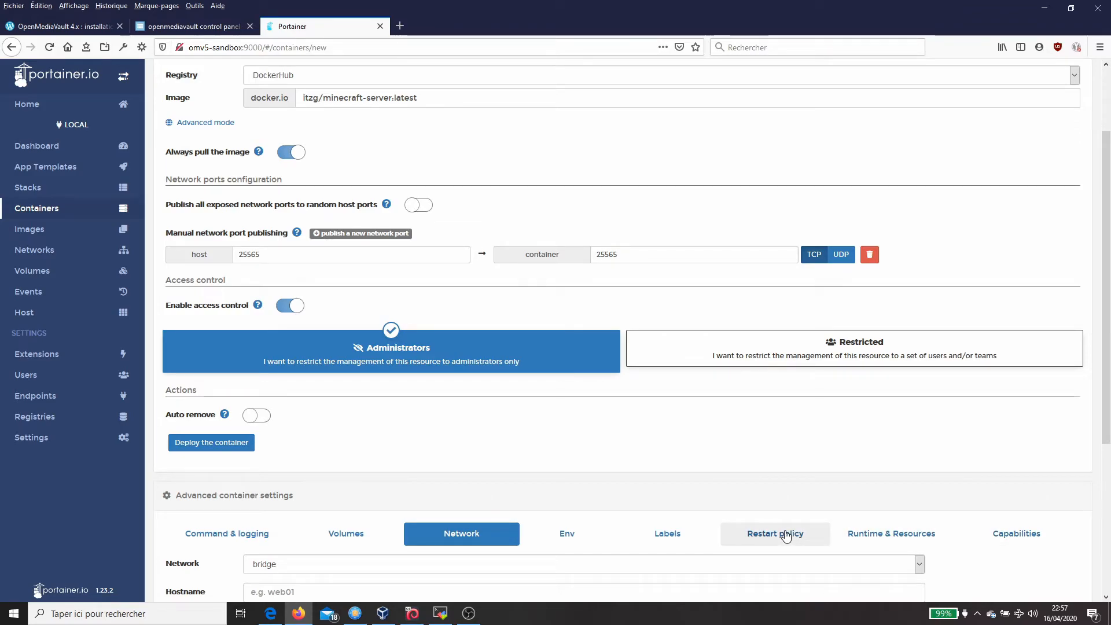
pyautogui.click(241, 445)
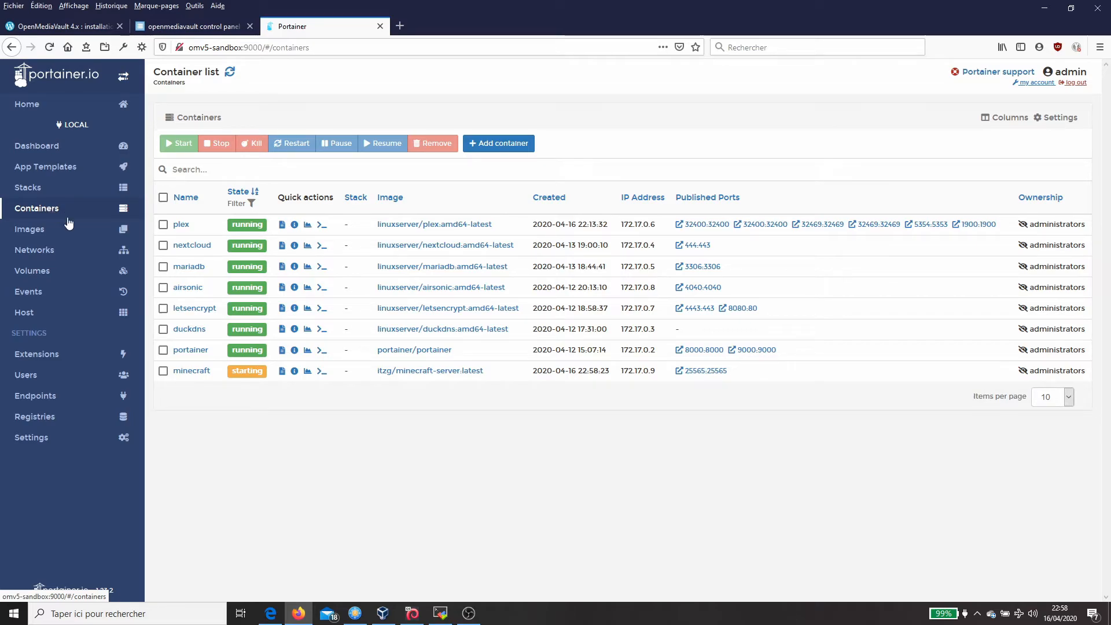
pyautogui.click(282, 370)
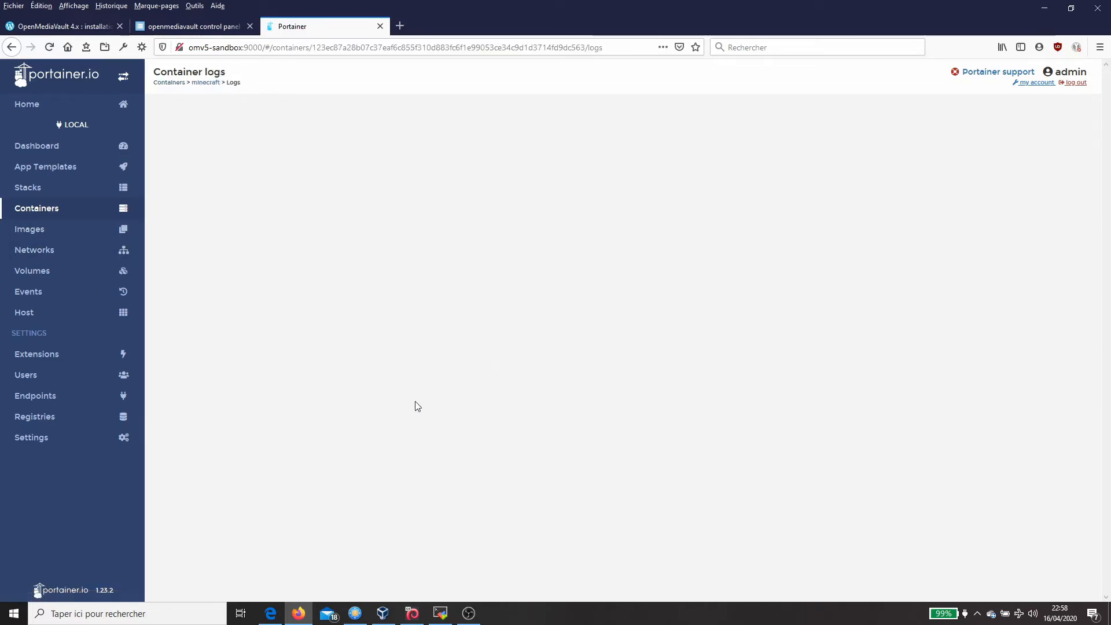
pyautogui.scroll(-2, 497, 457)
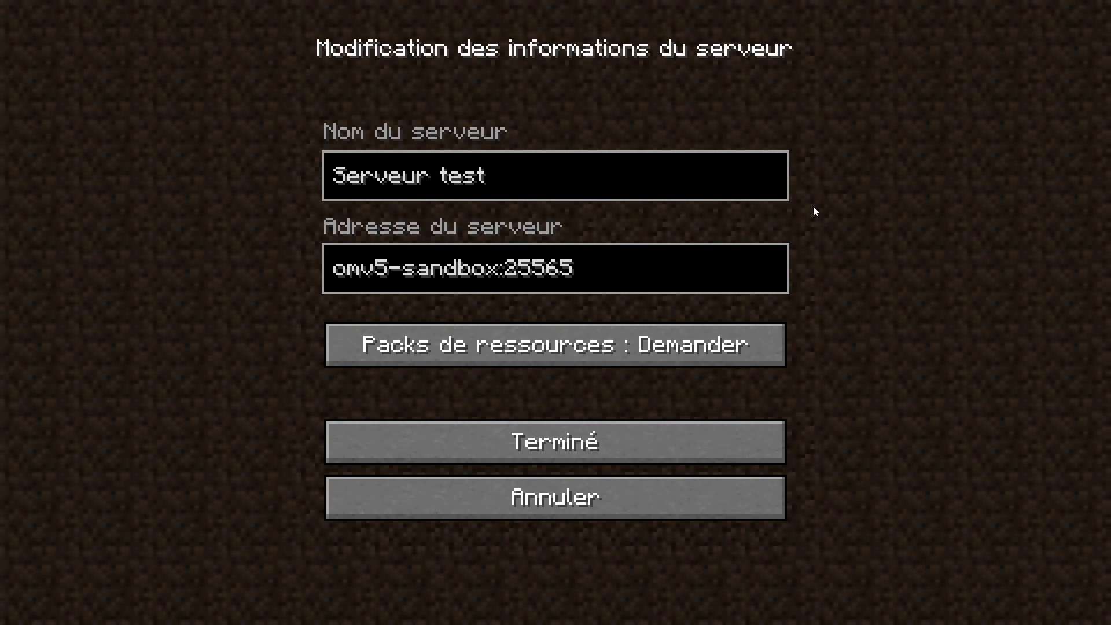
# - In Minecraft, save the multiplayer server entry Serveur test with the address omv5-sandbox:25565 and join that server
pyautogui.click(599, 428)
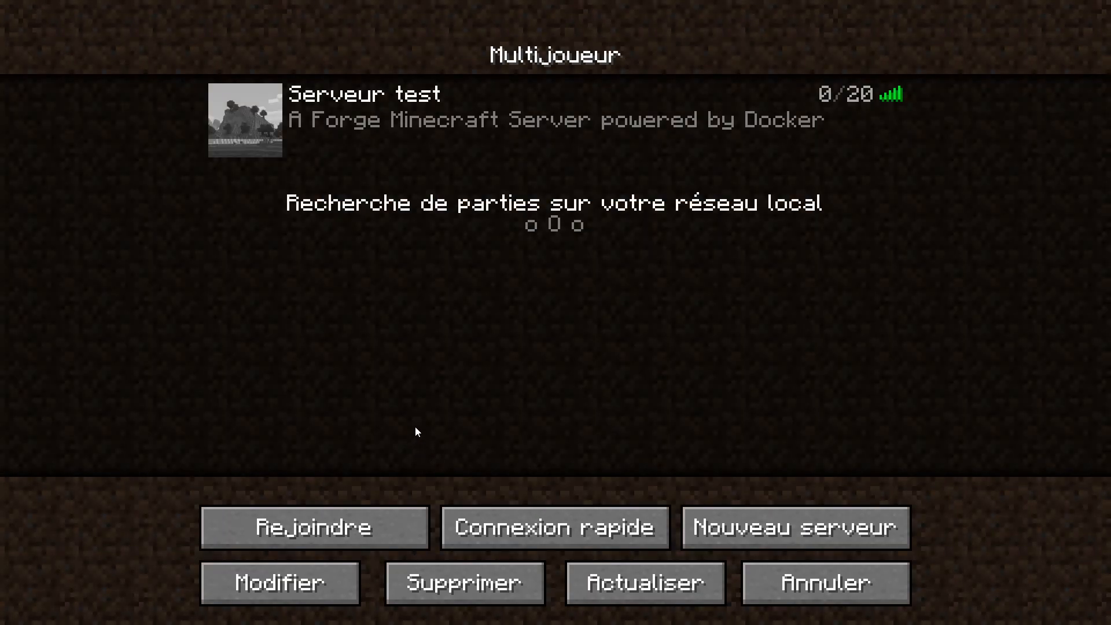
pyautogui.click(289, 120)
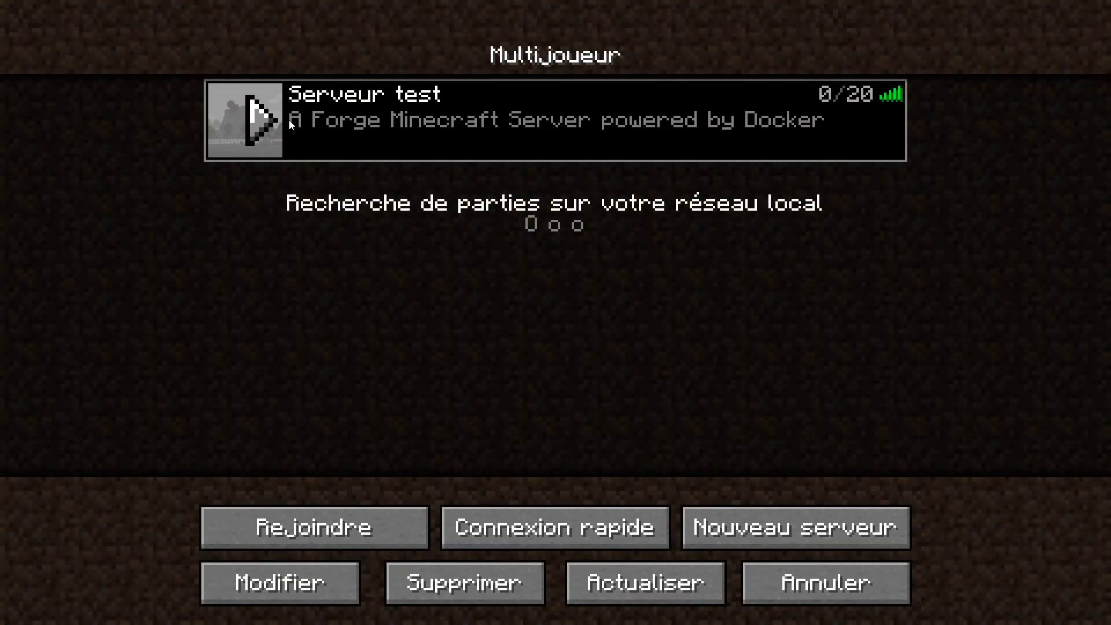
pyautogui.click(387, 524)
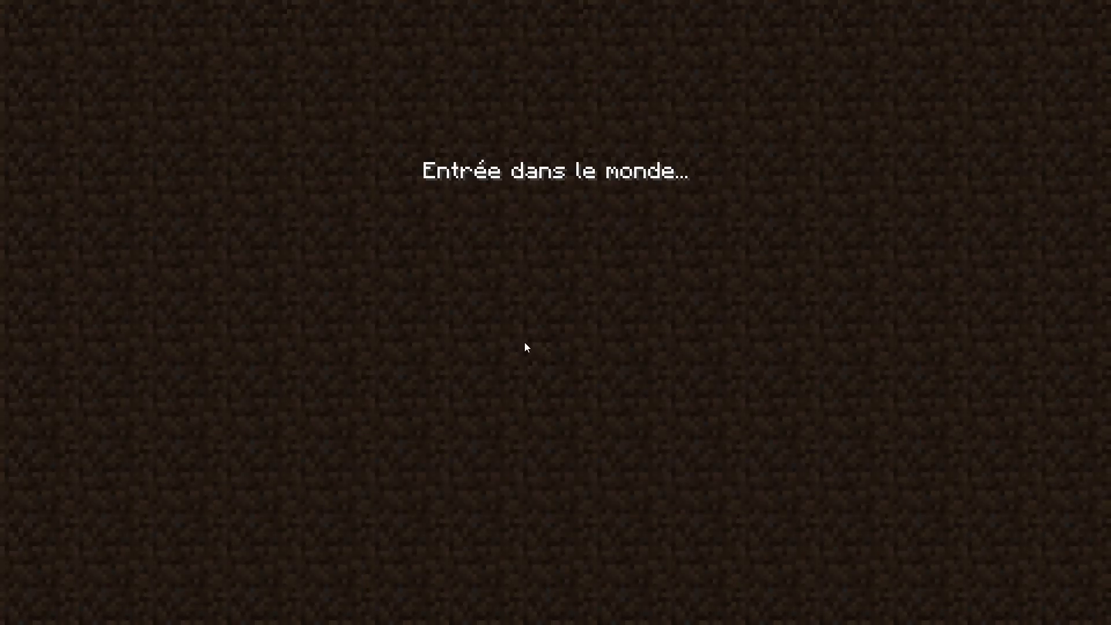